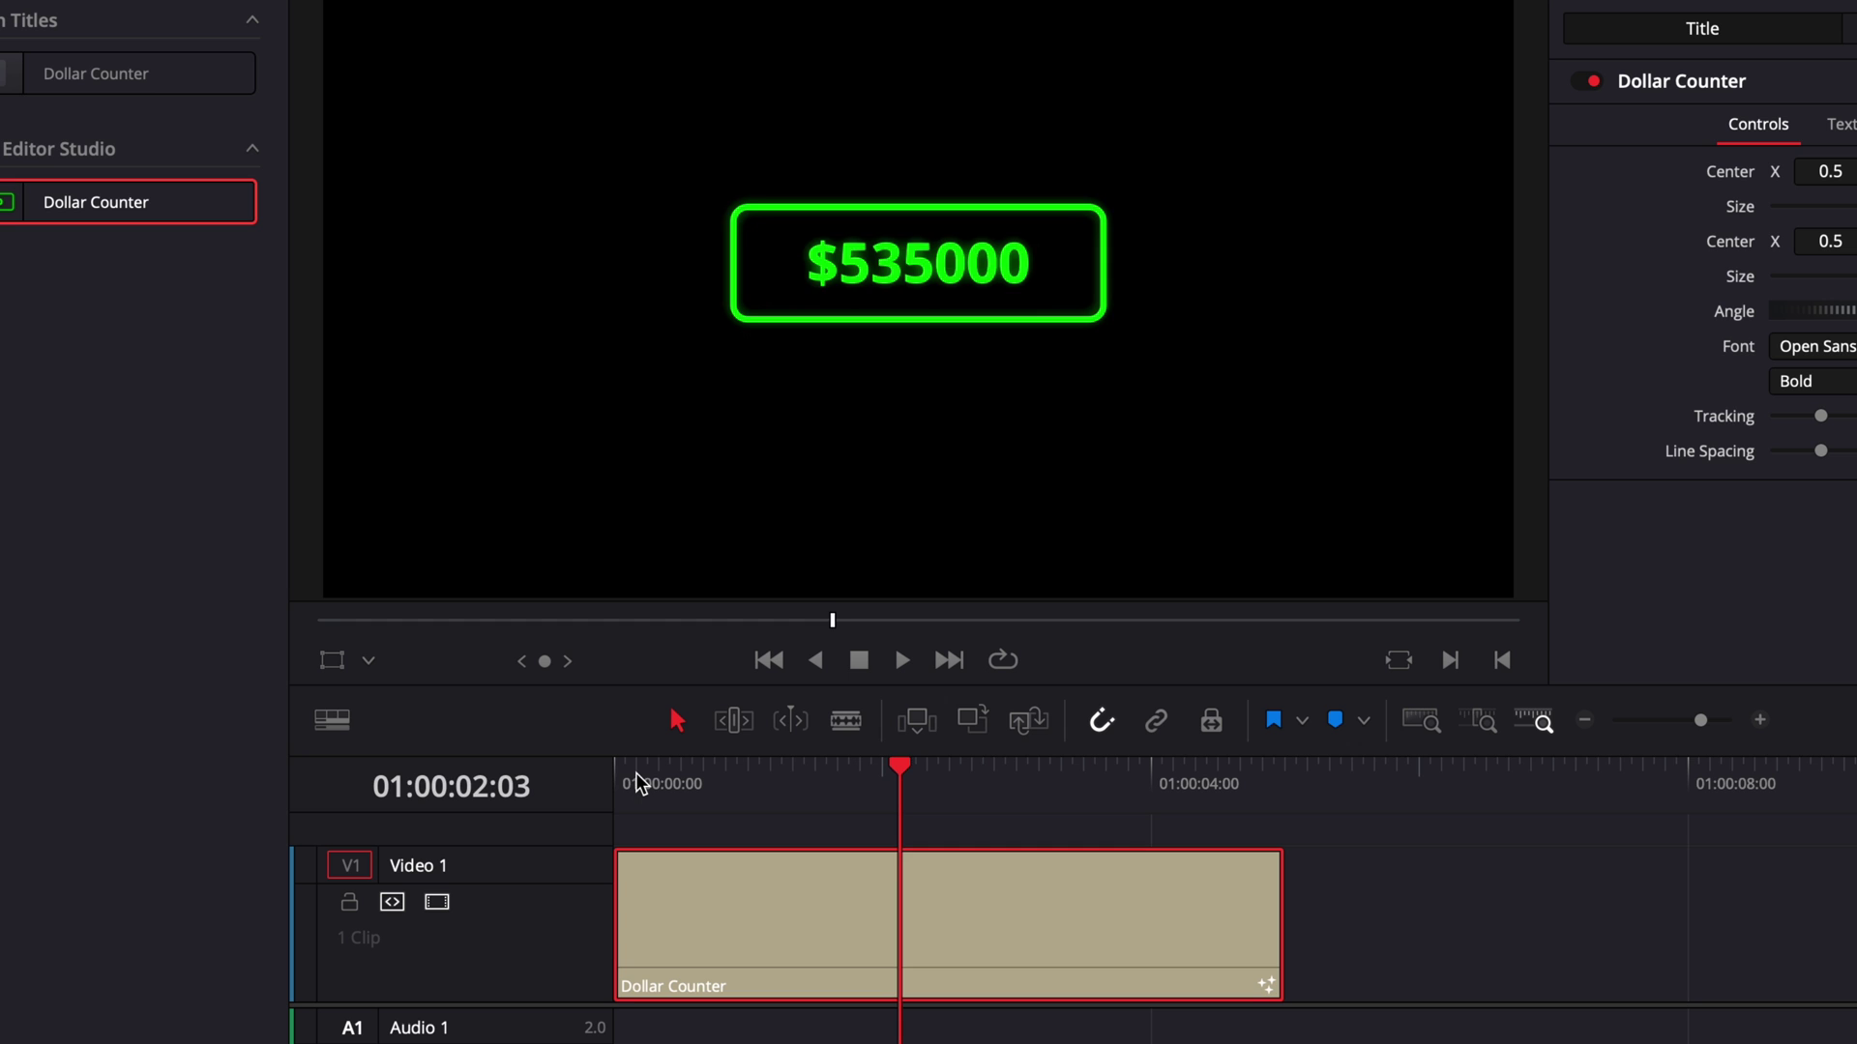
Step: Preview the Dollar Counter count-up from its start, then show the title's Text settings
click(697, 721)
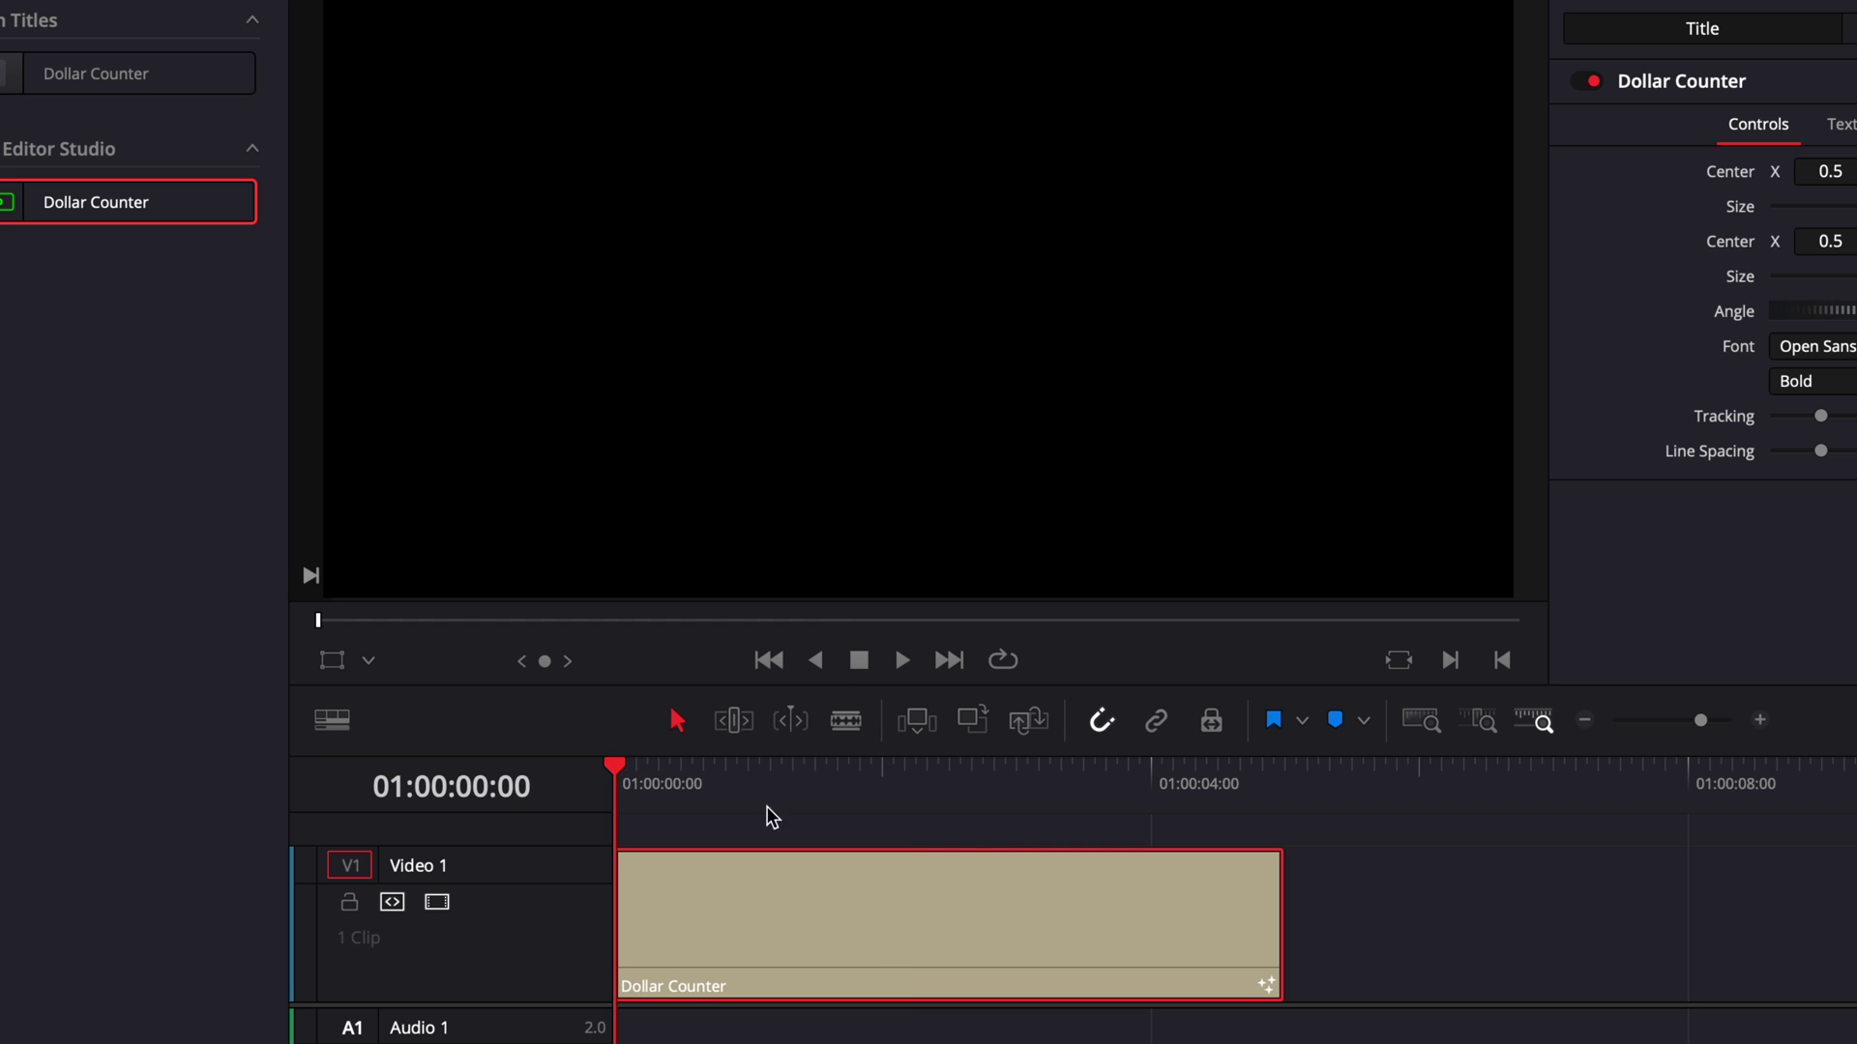
key(space)
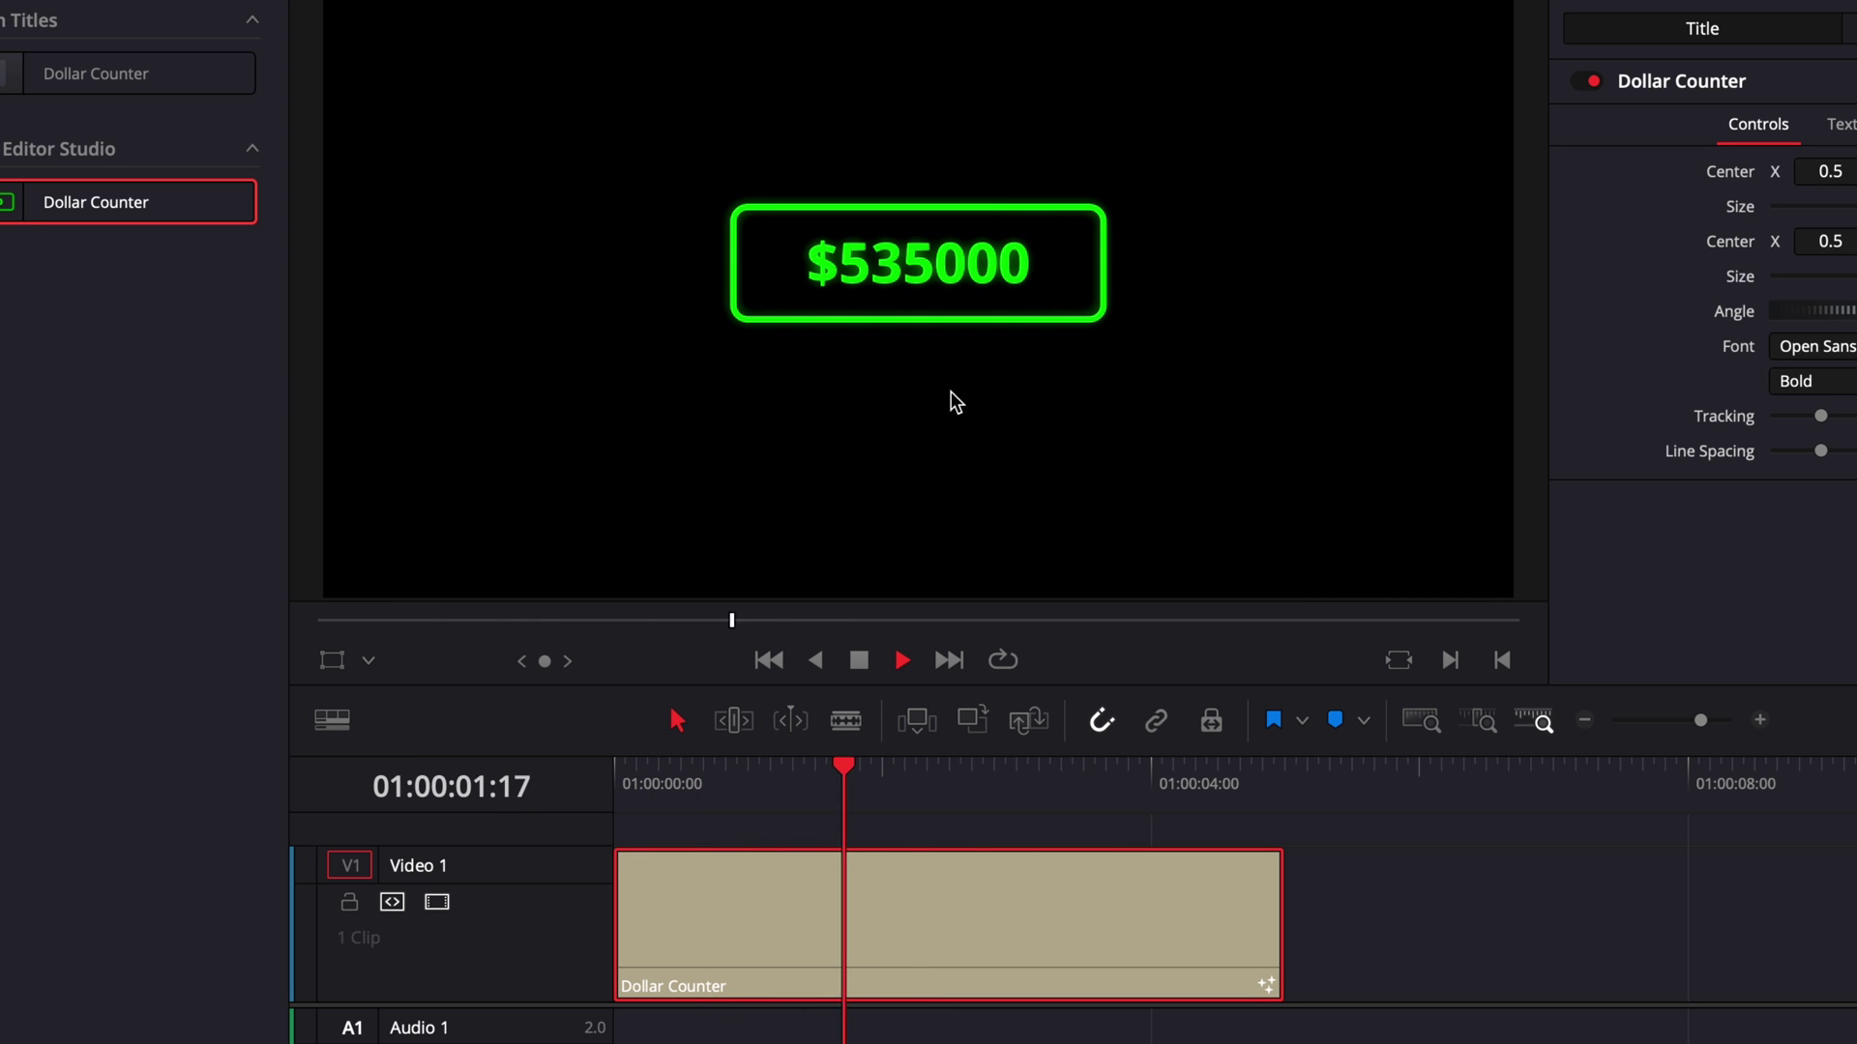
key(space)
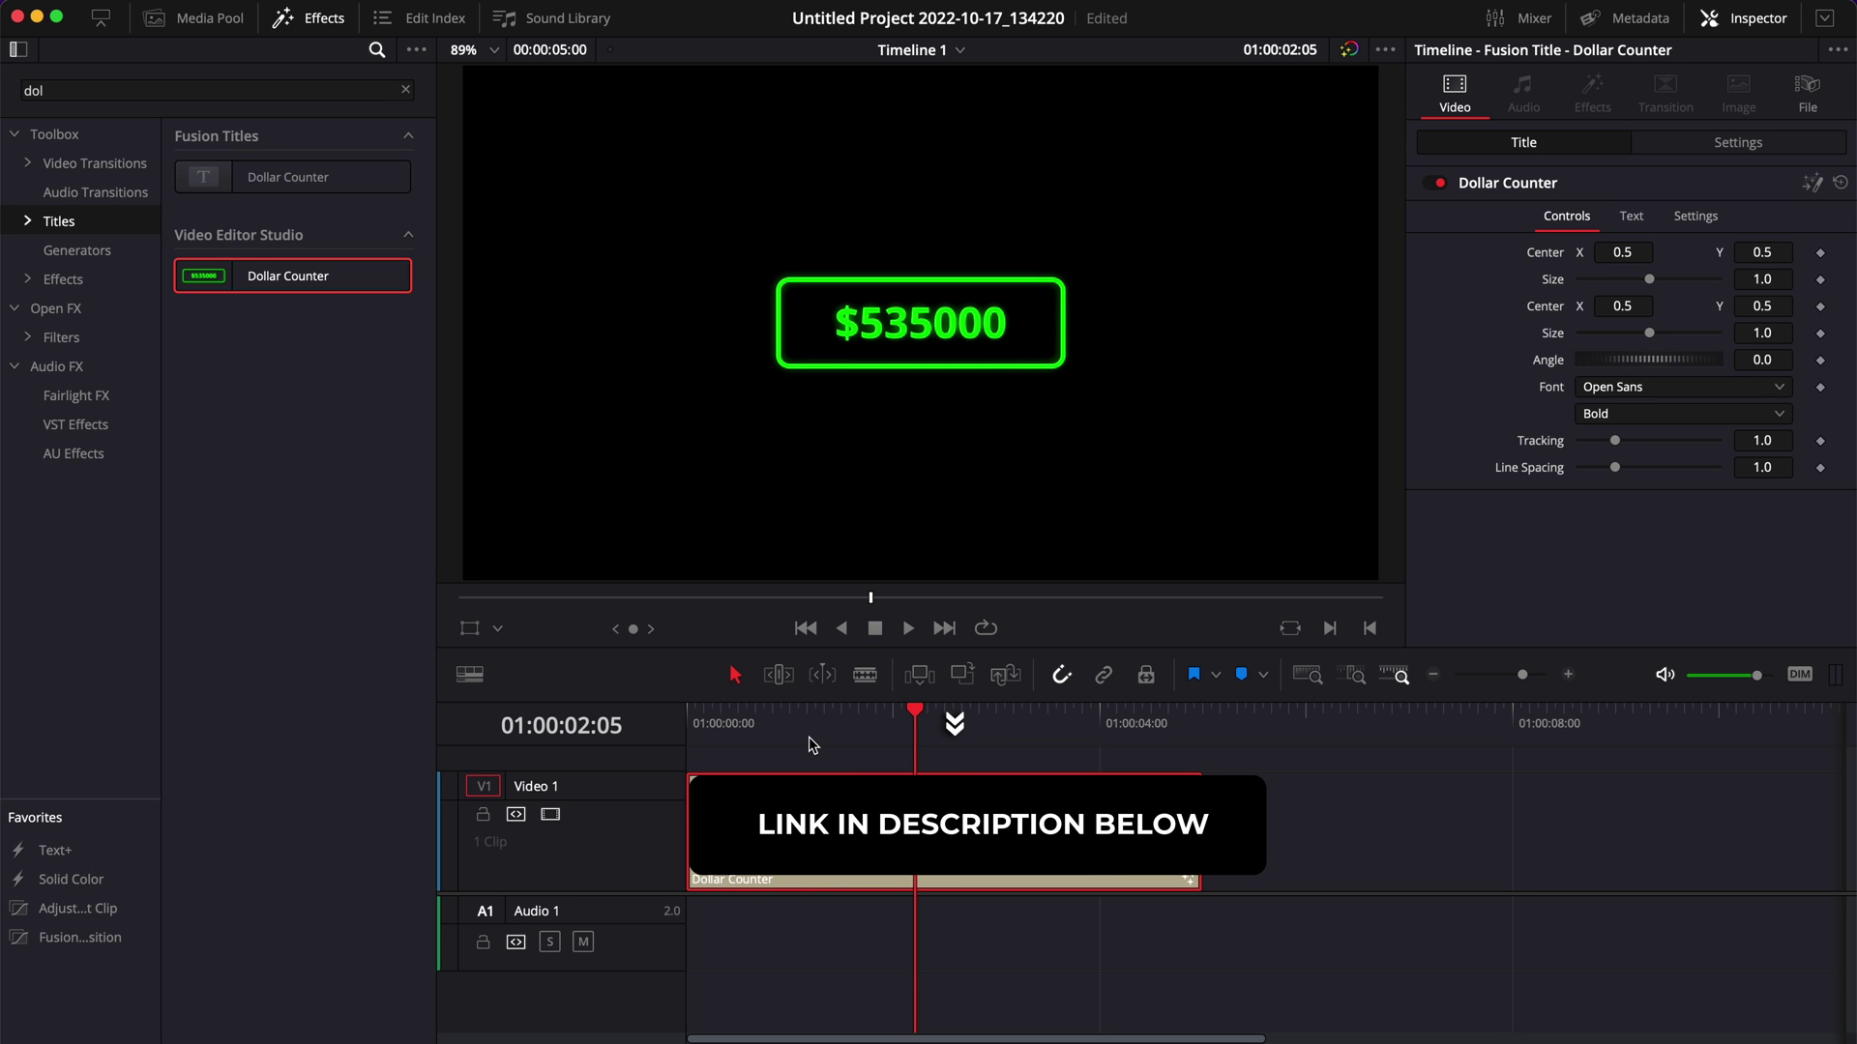
drag(810, 741, 715, 732)
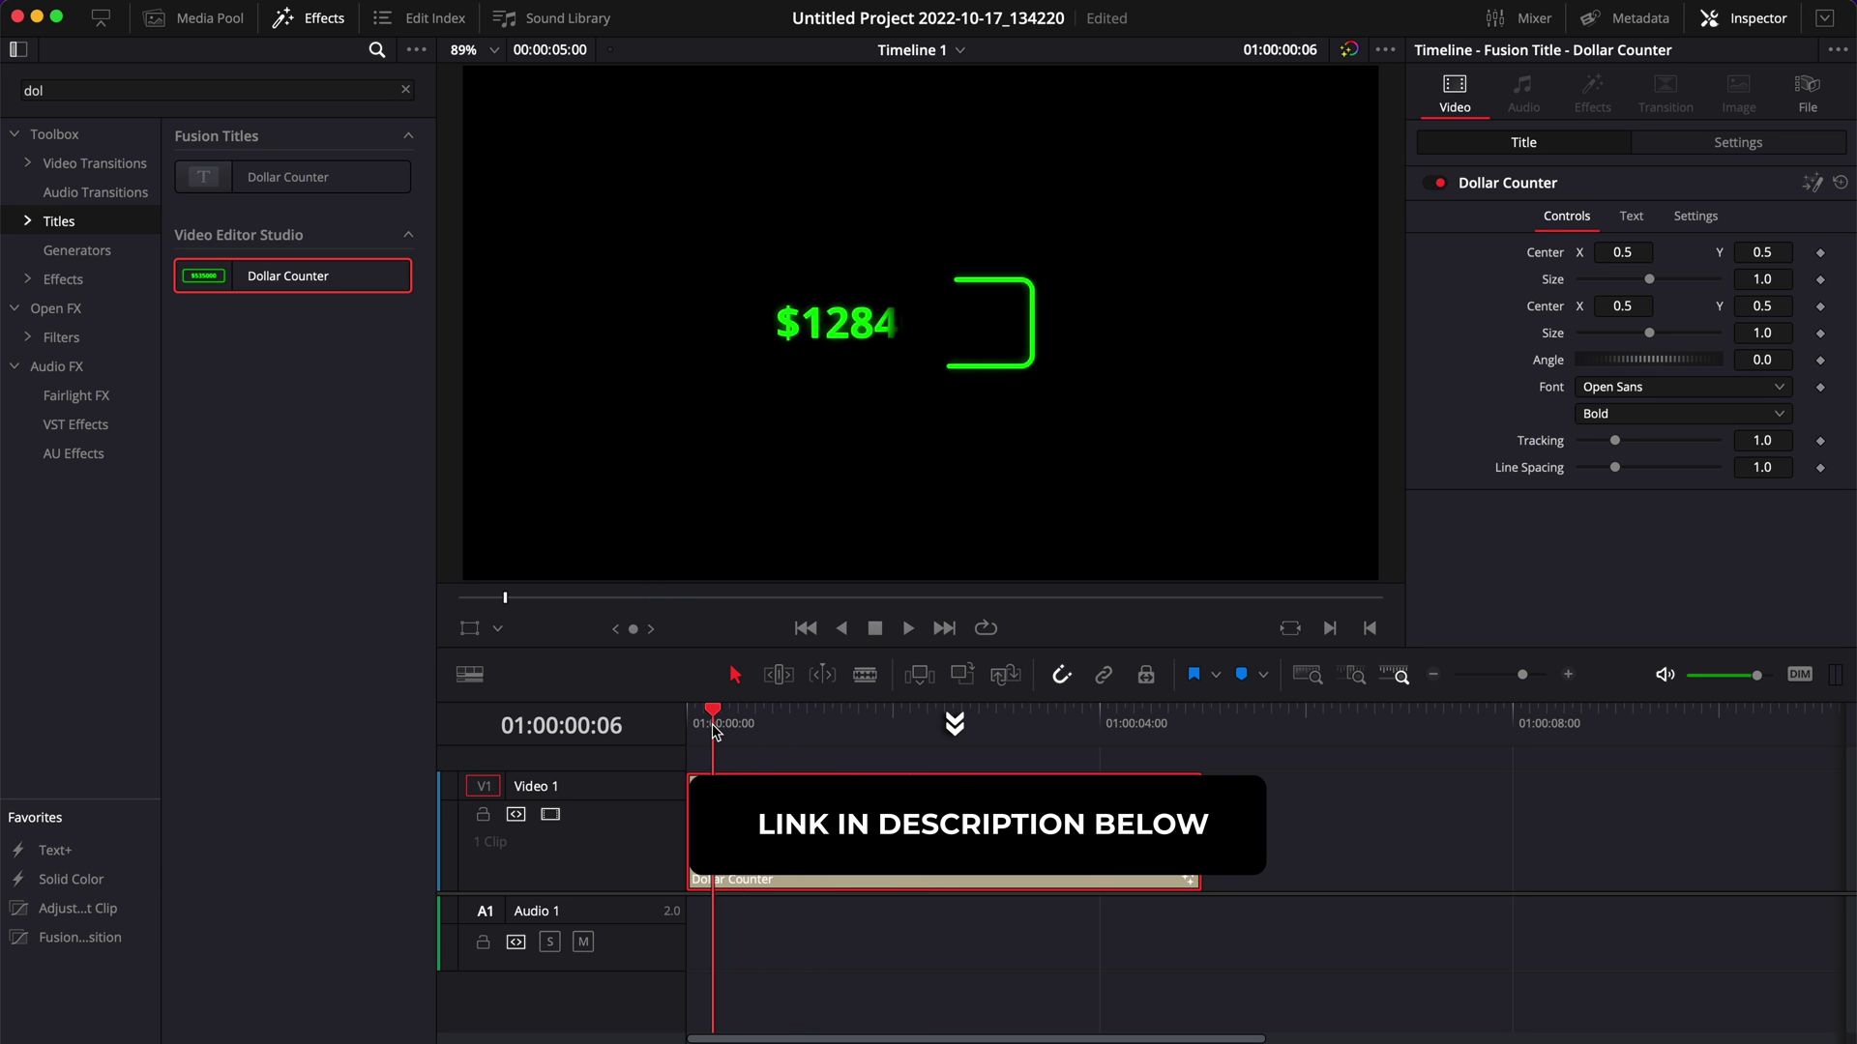
key(space)
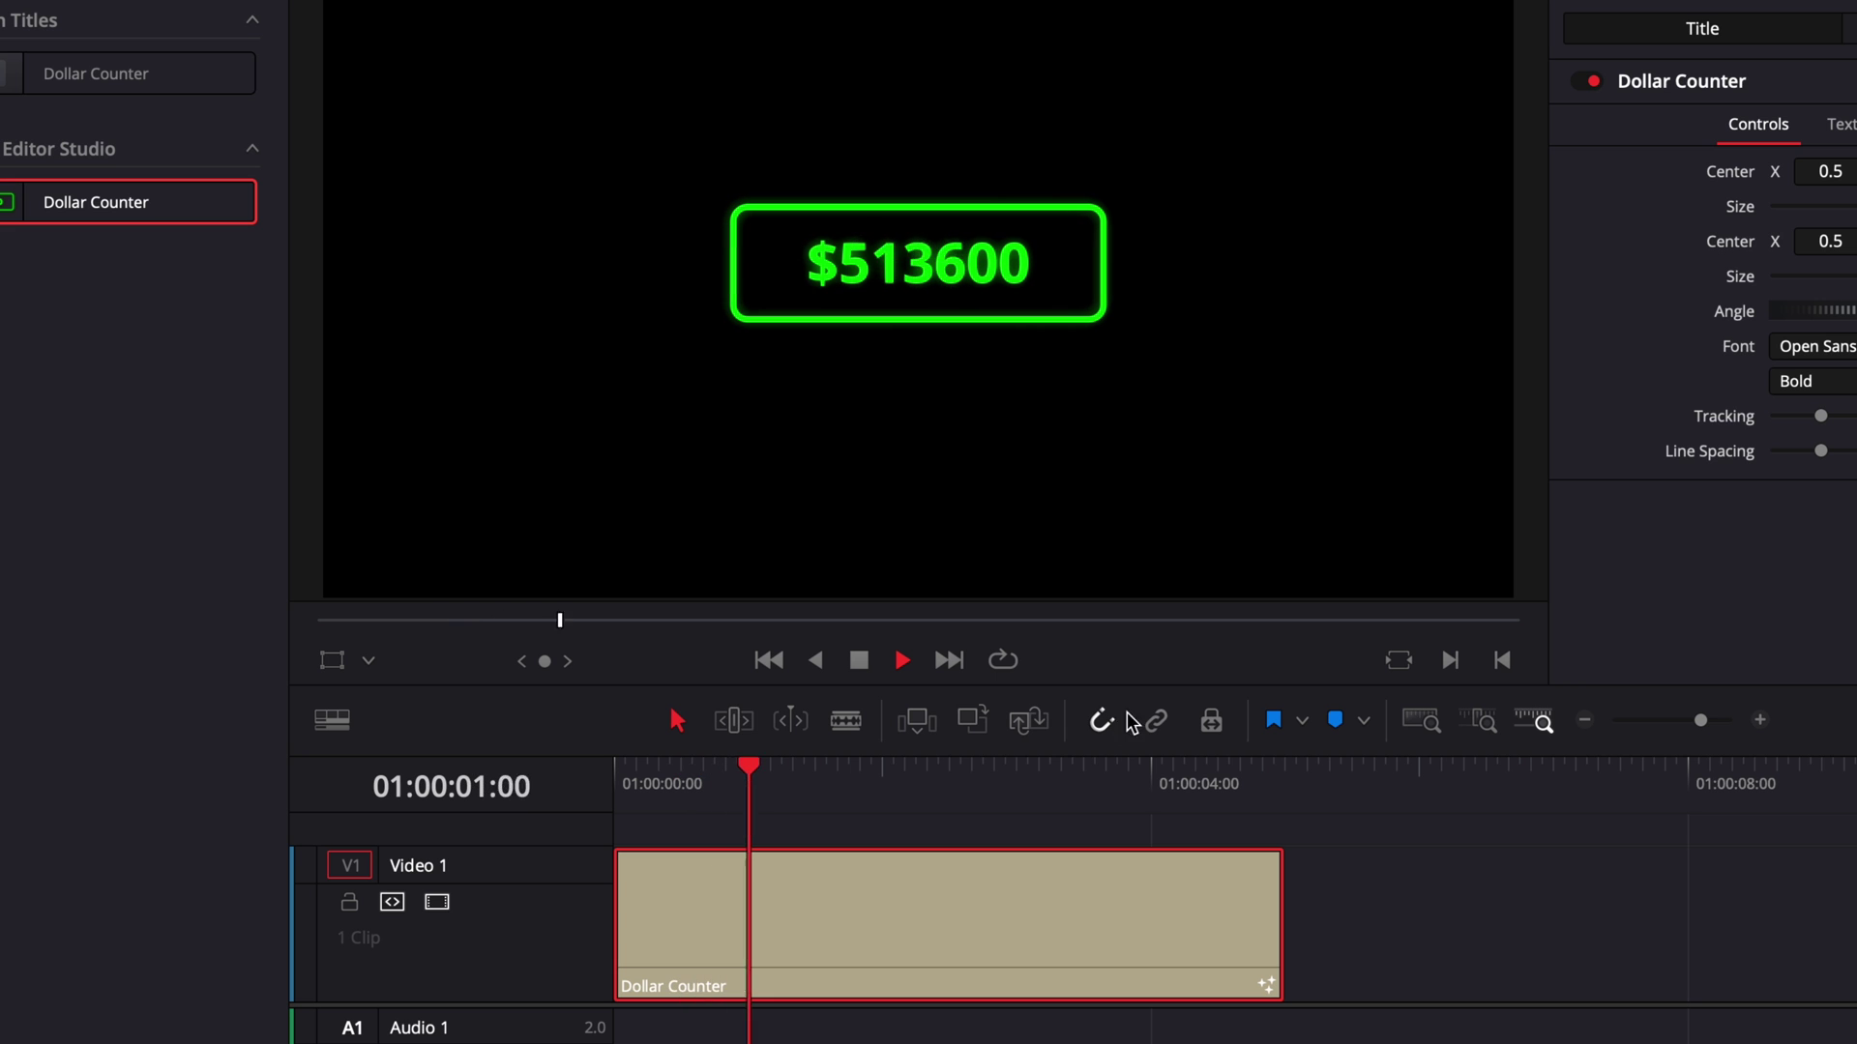
key(space)
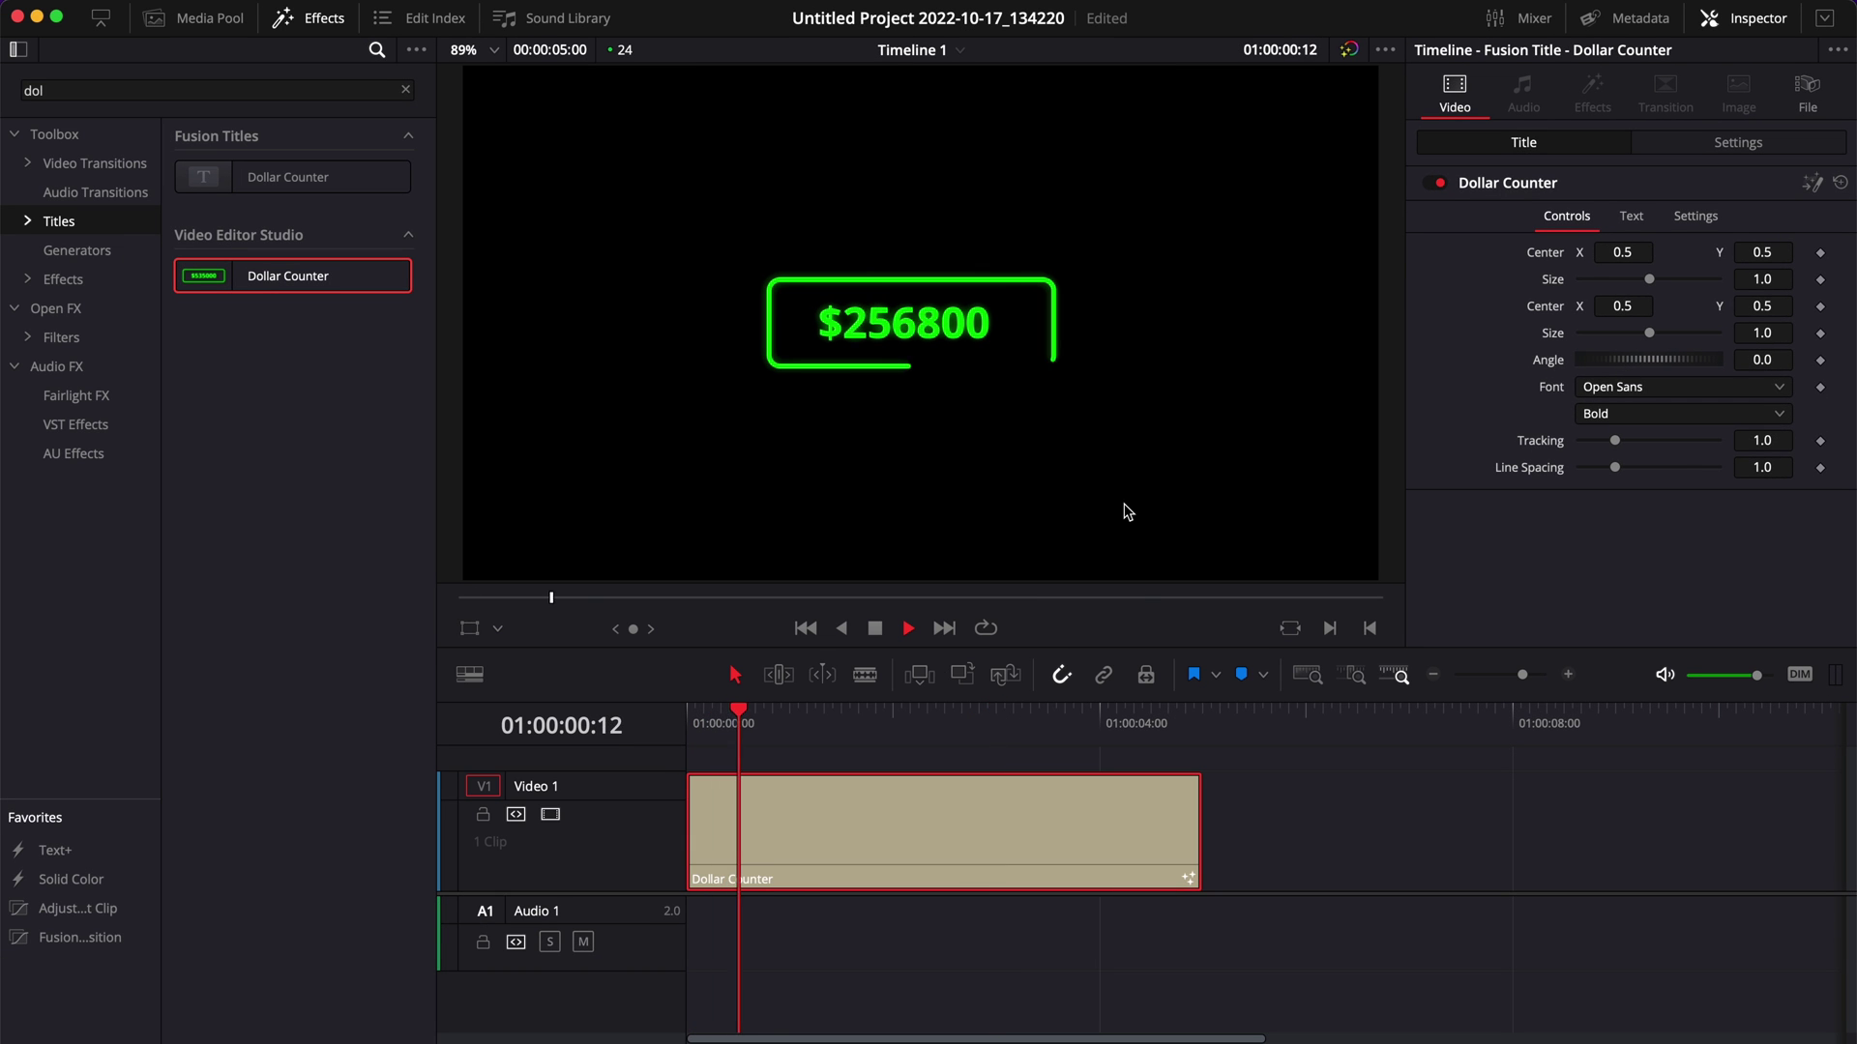
key(space)
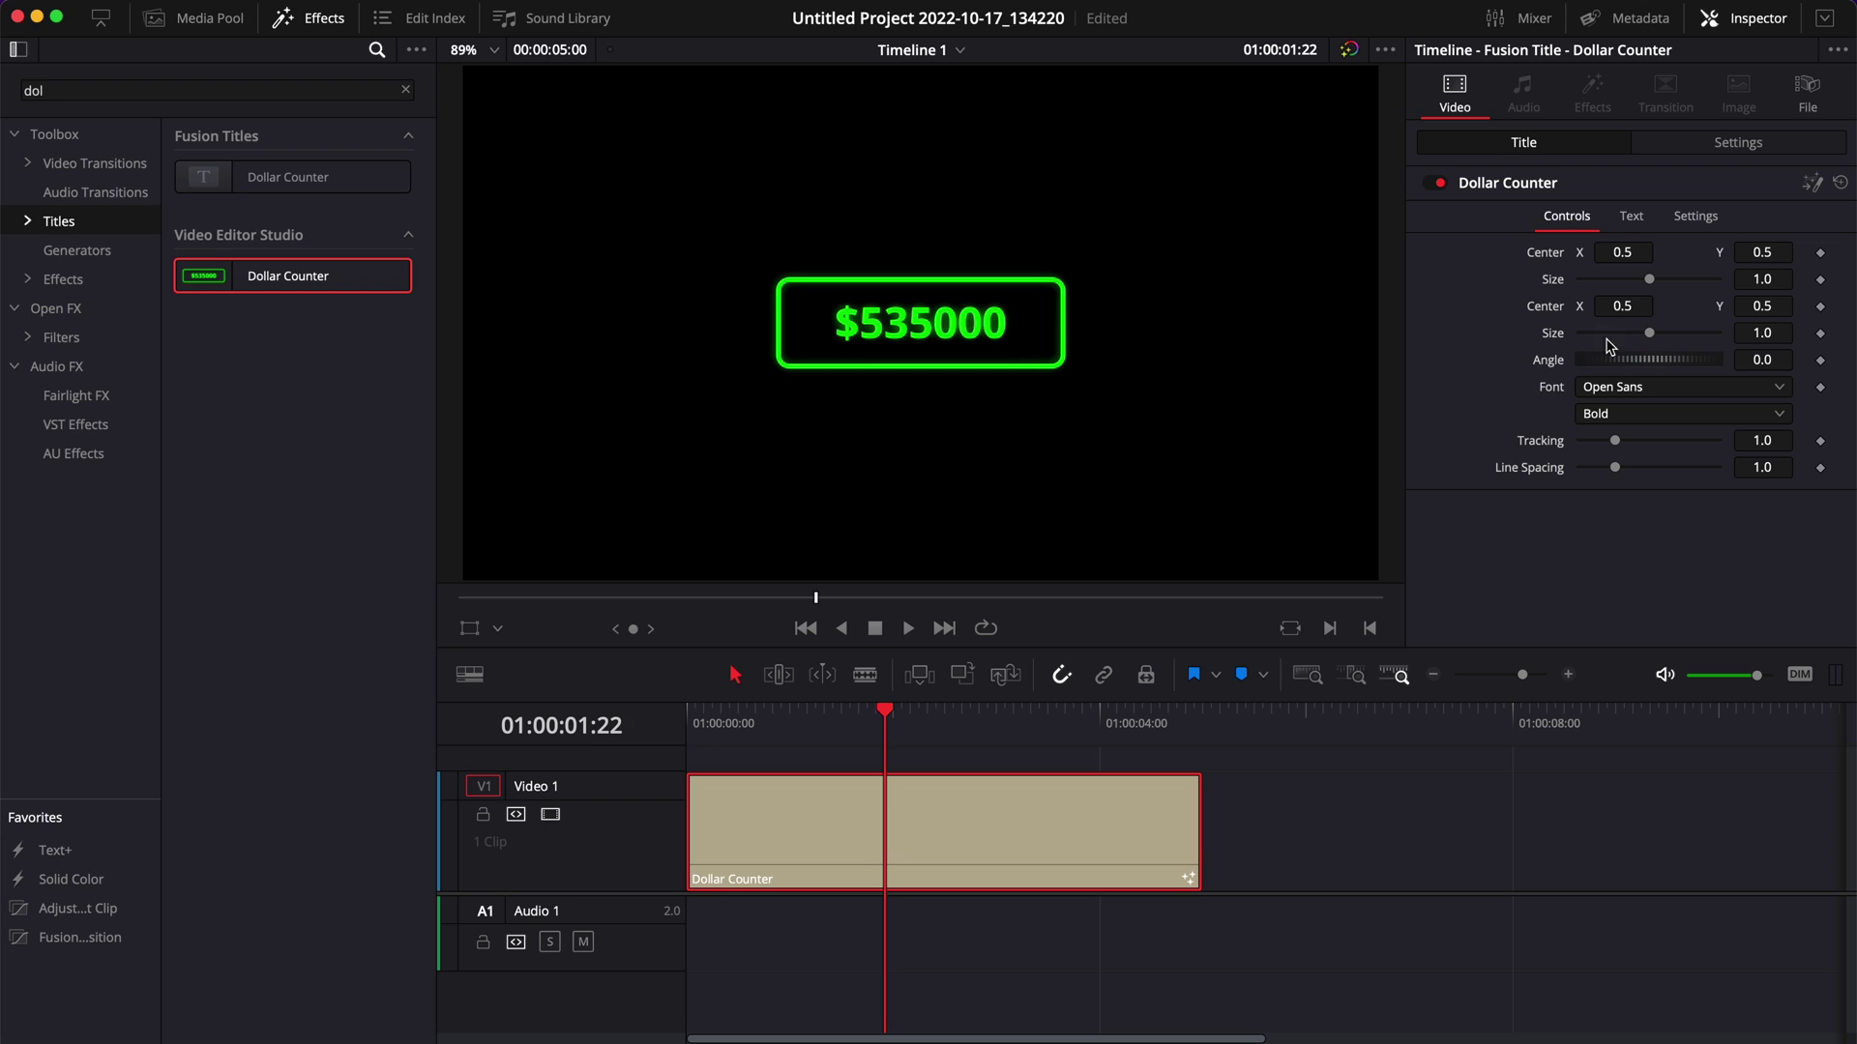
click(1631, 215)
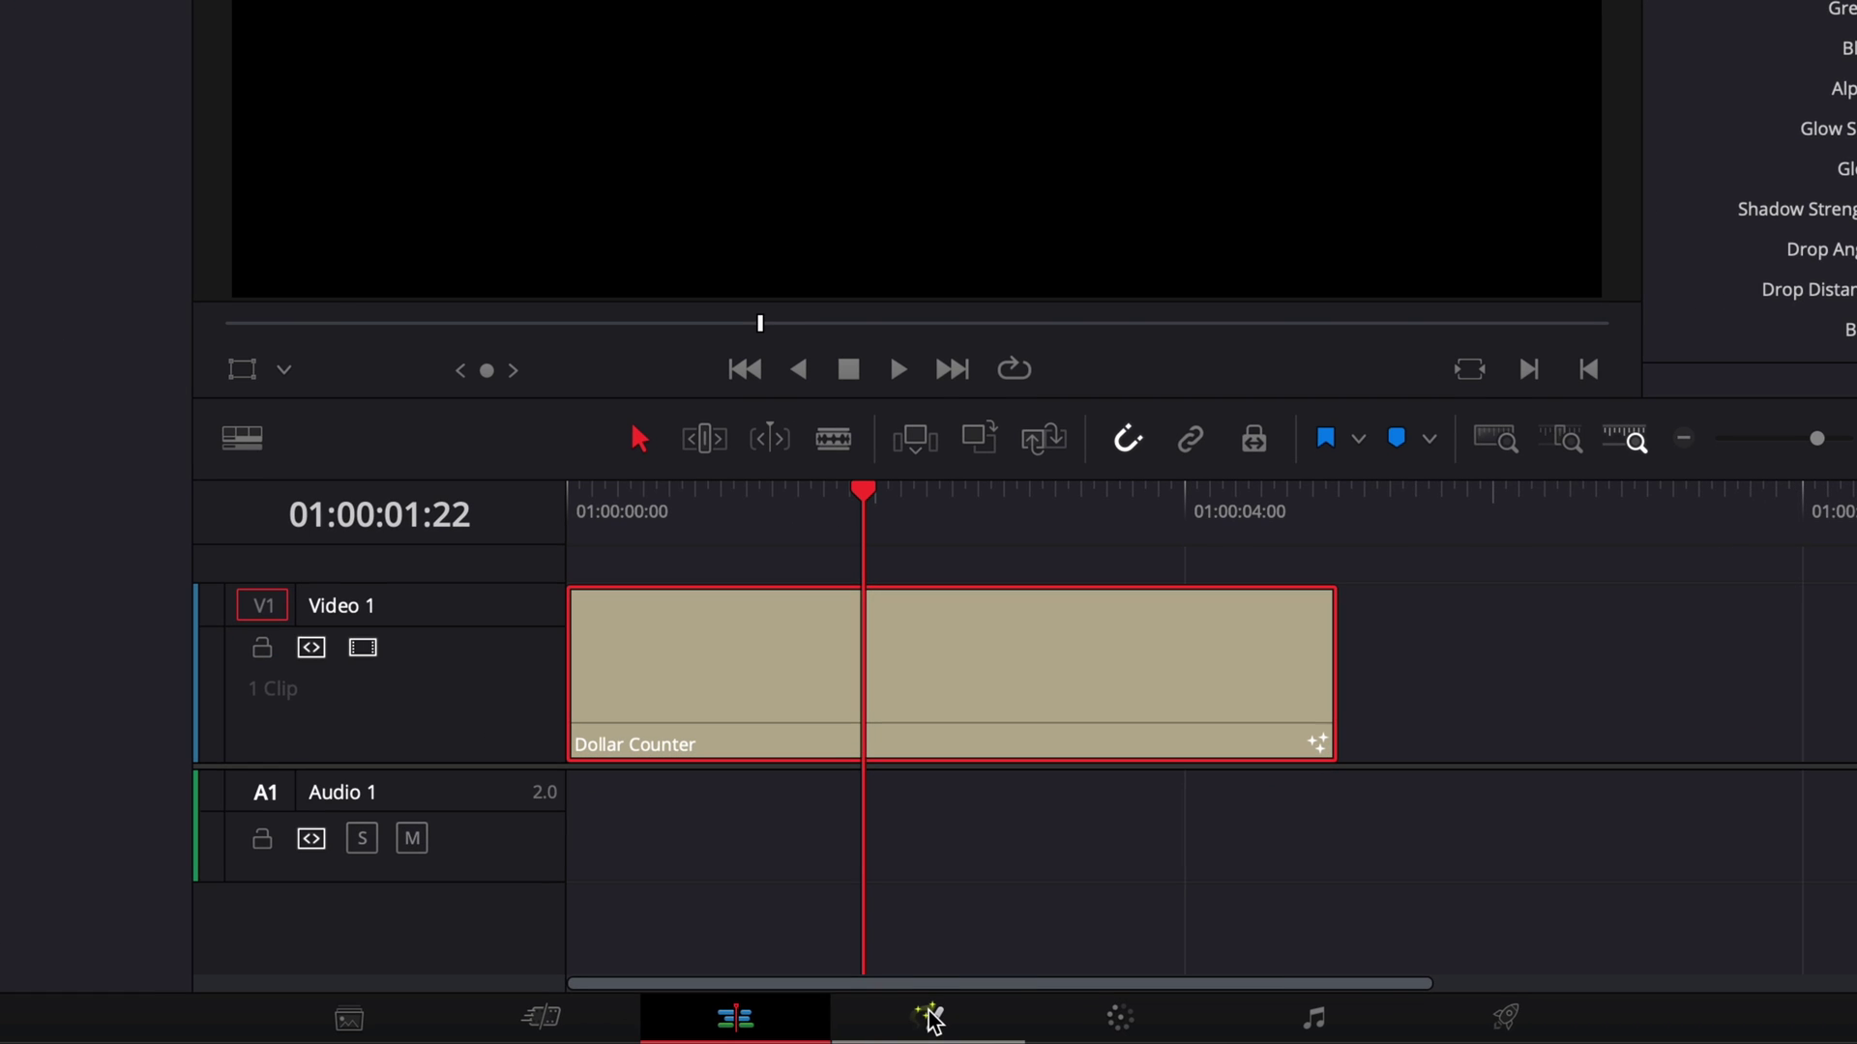
Step: Open the title in Fusion and reveal the Effects library's Templates folder in Finder
click(928, 1017)
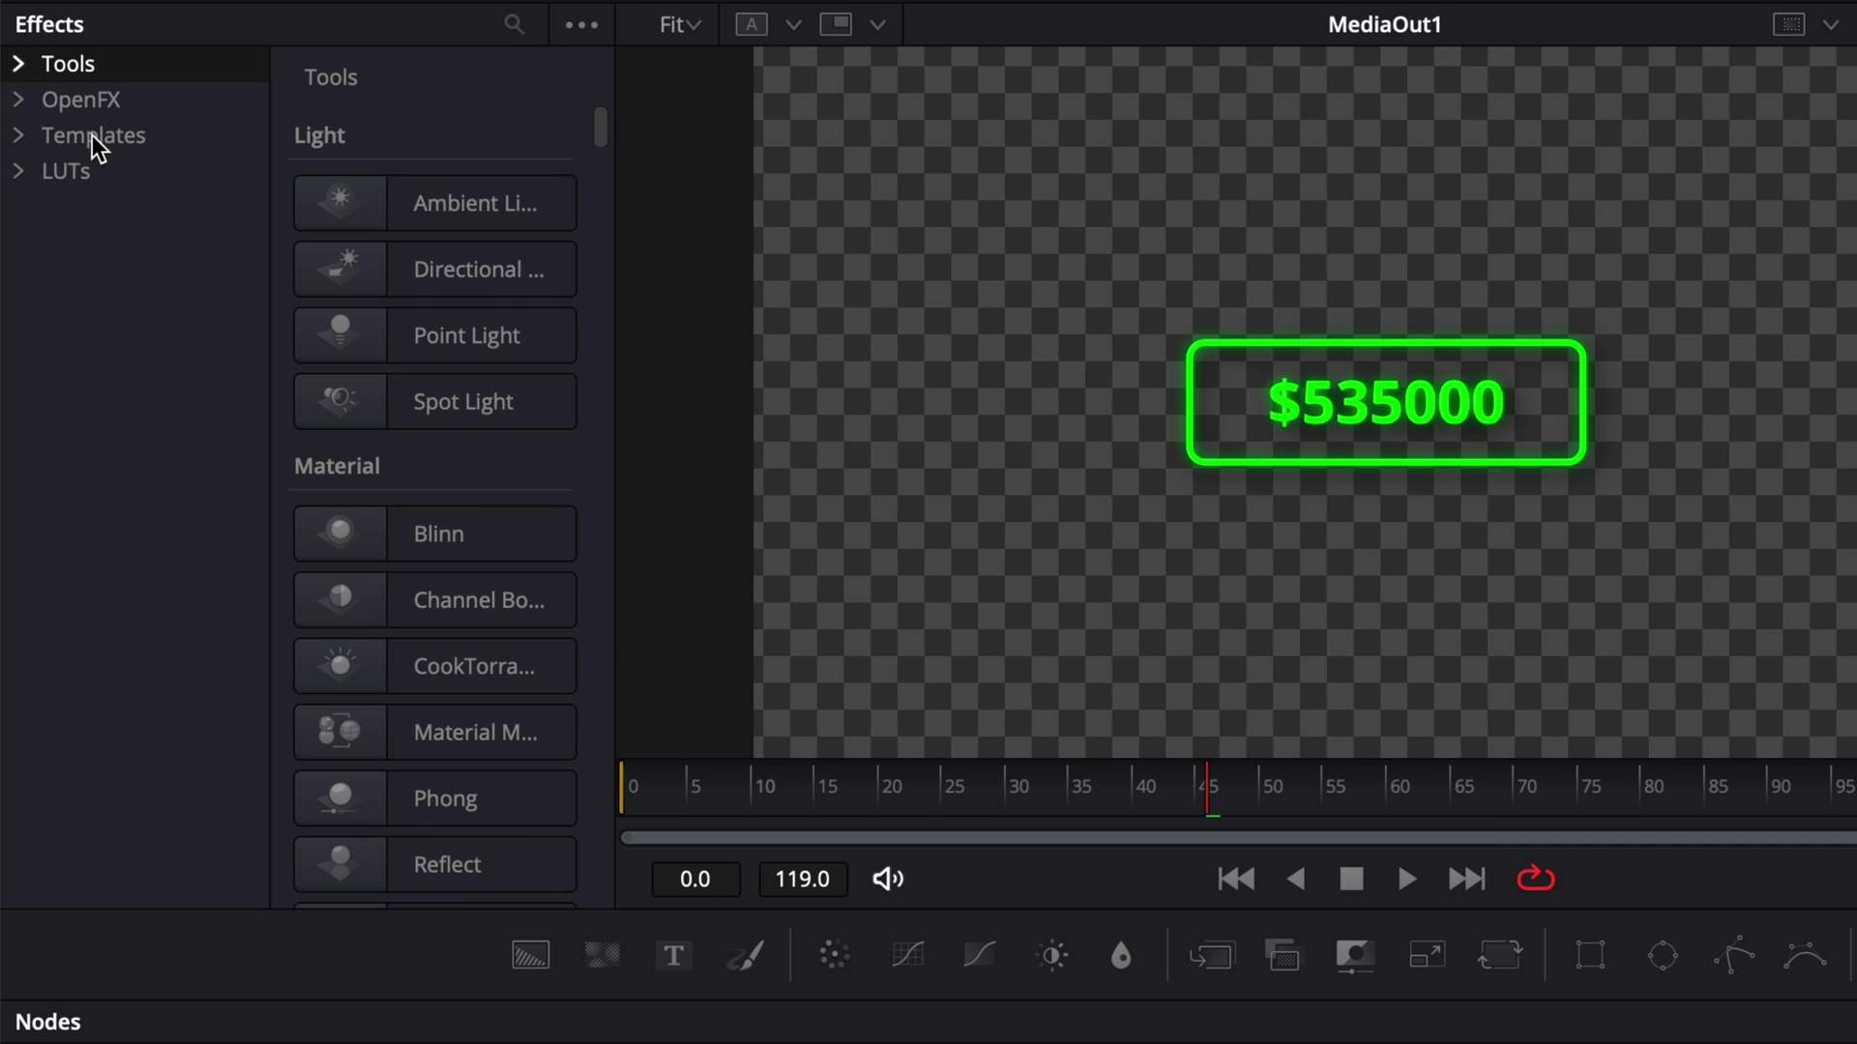
right_click(91, 135)
click(159, 153)
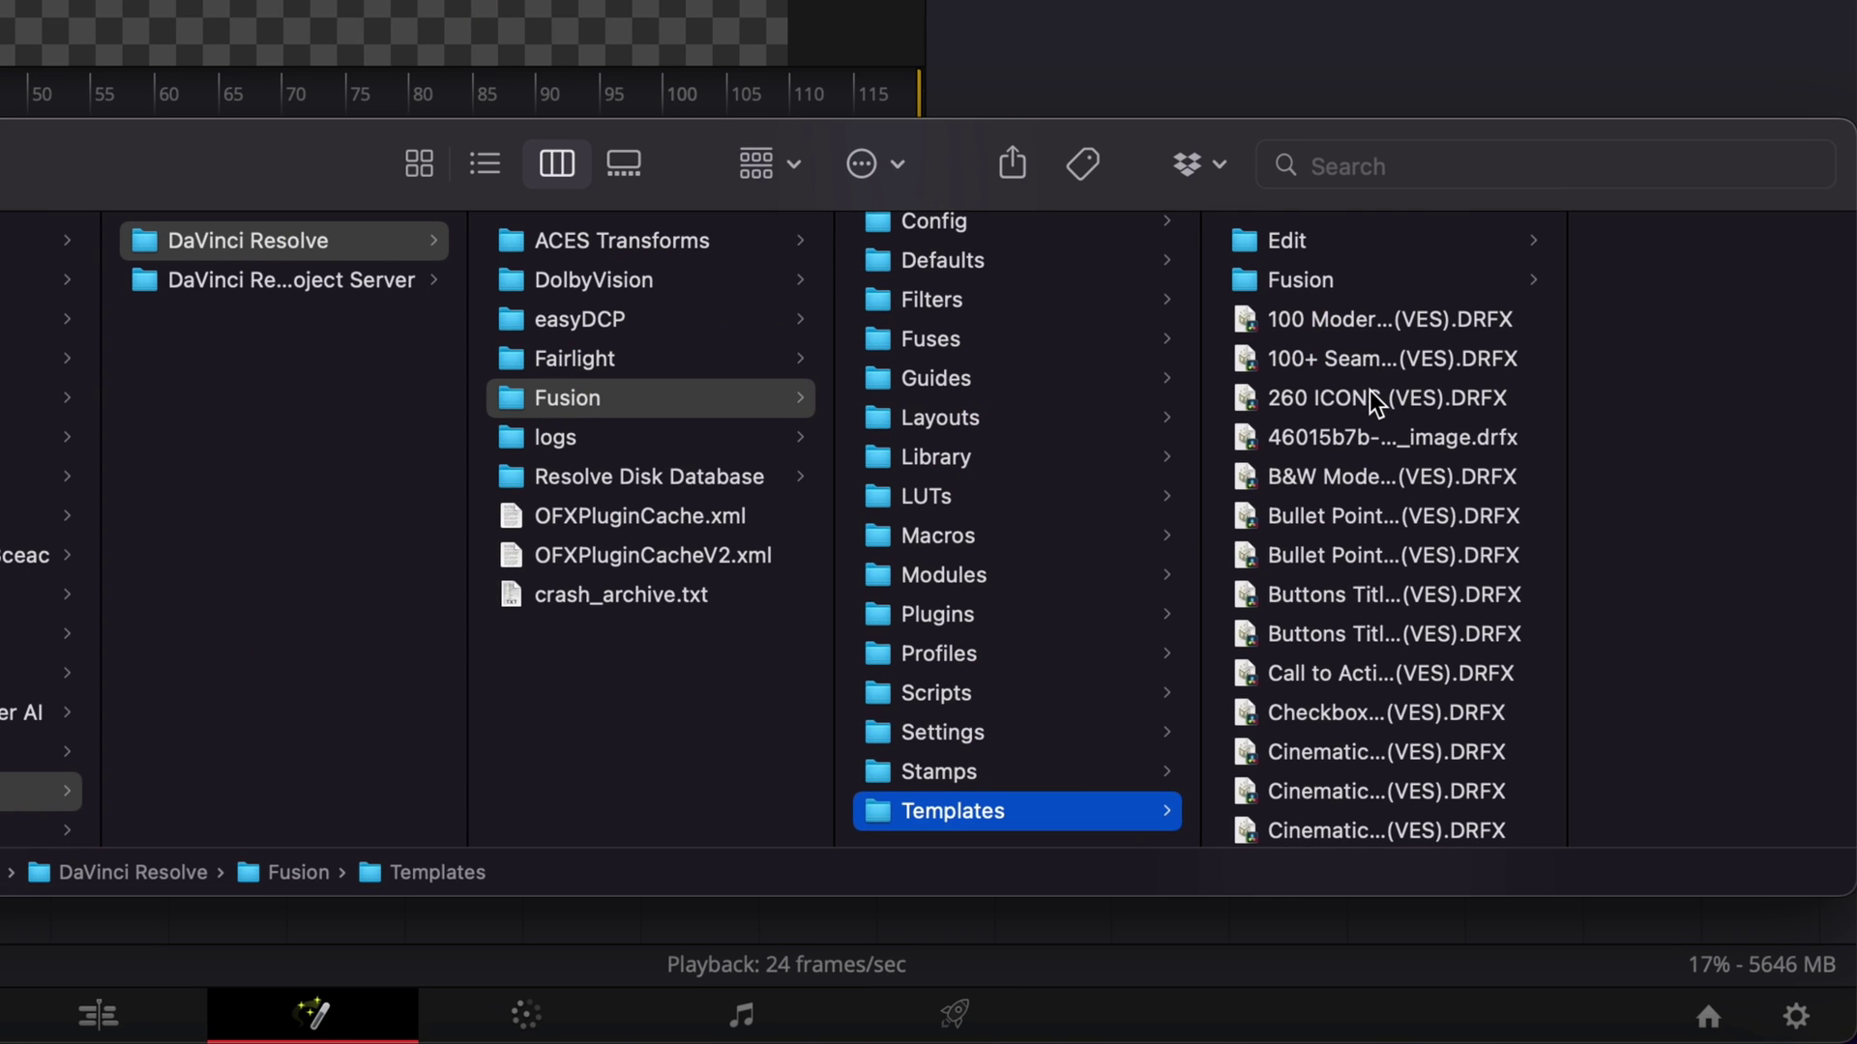
Step: Copy Dollar Counter.setting from the Templates Edit › Titles folder
click(1412, 250)
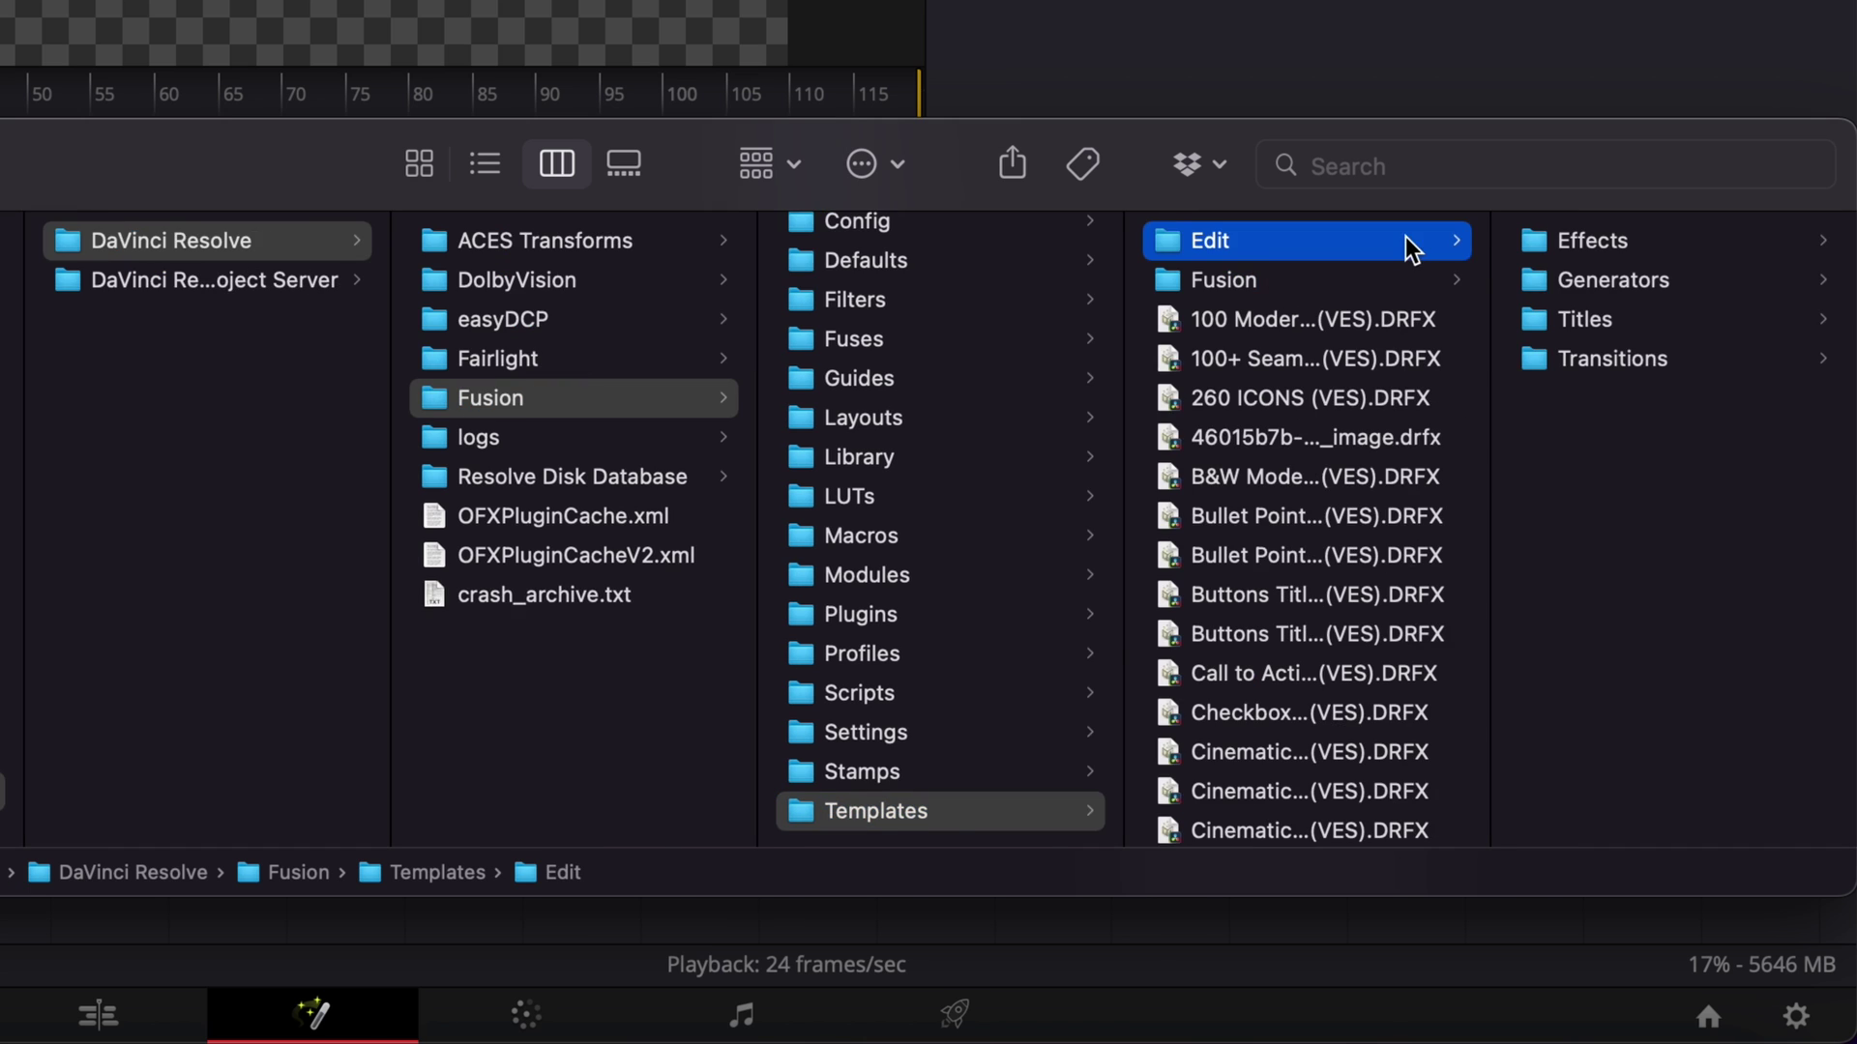
click(1625, 327)
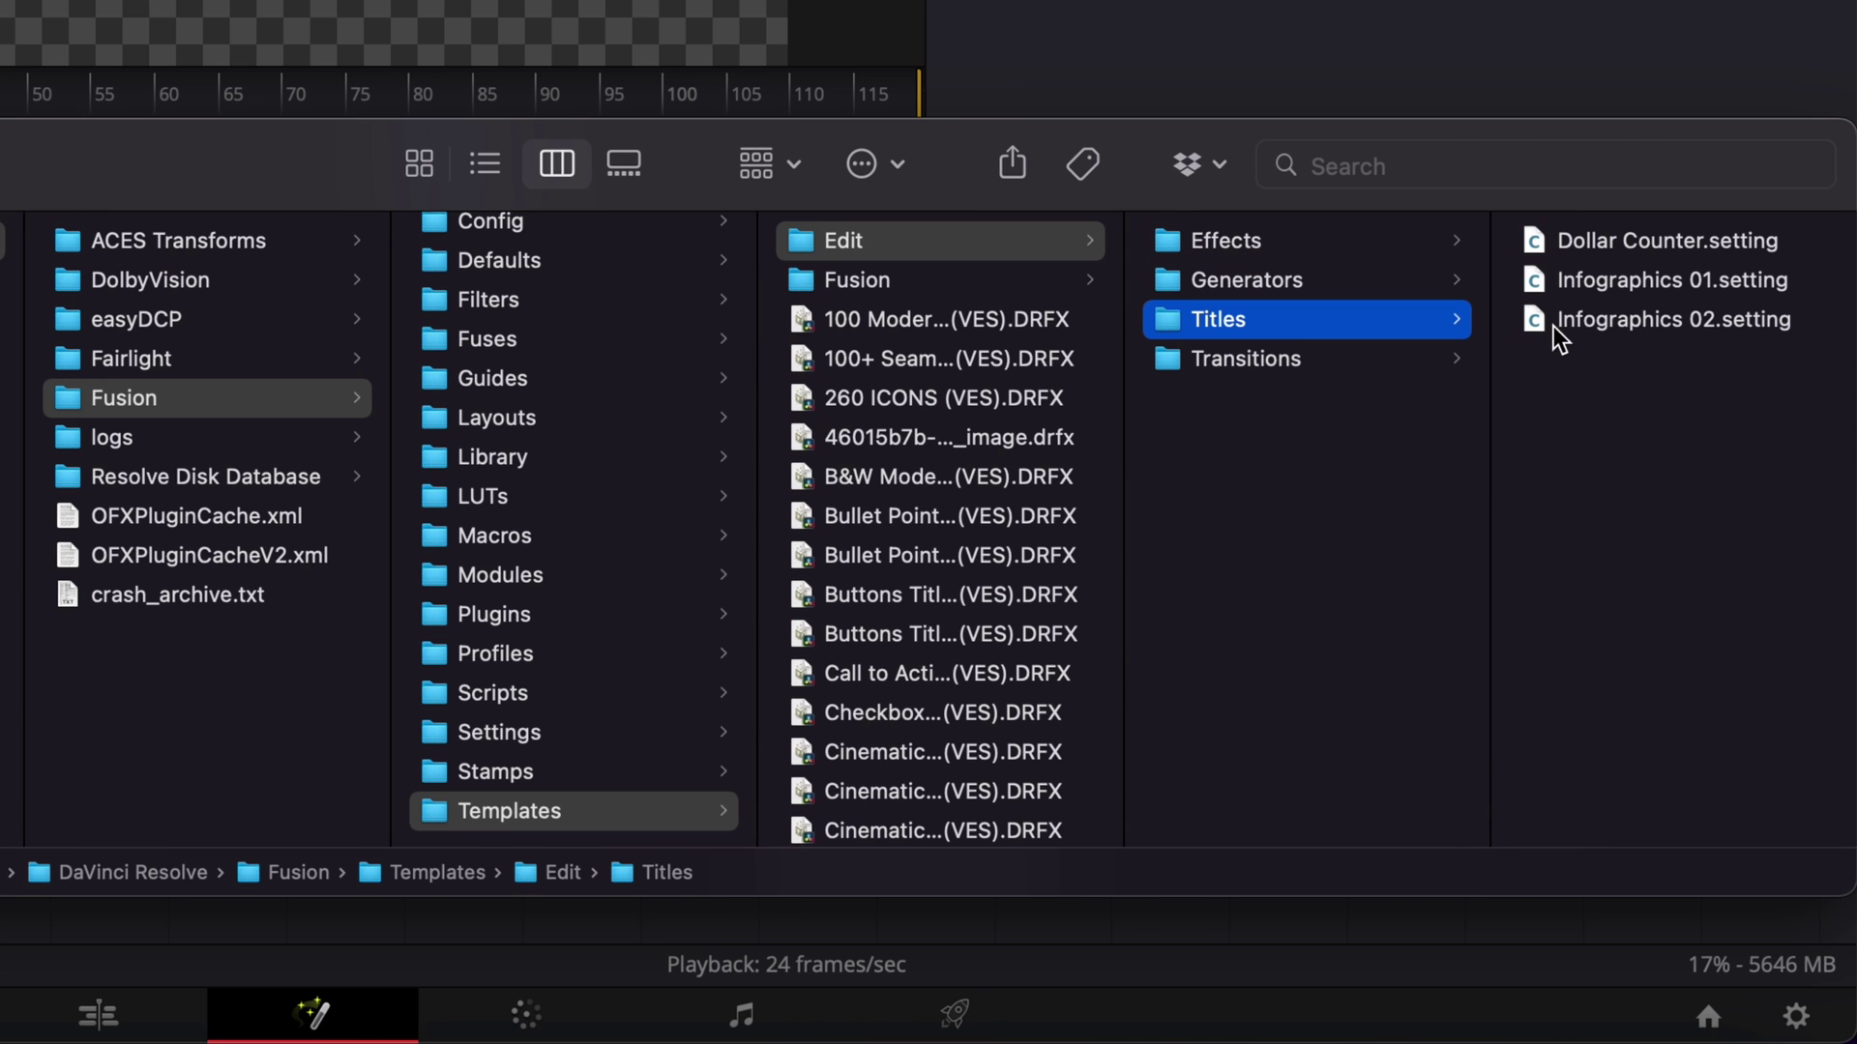
click(1647, 242)
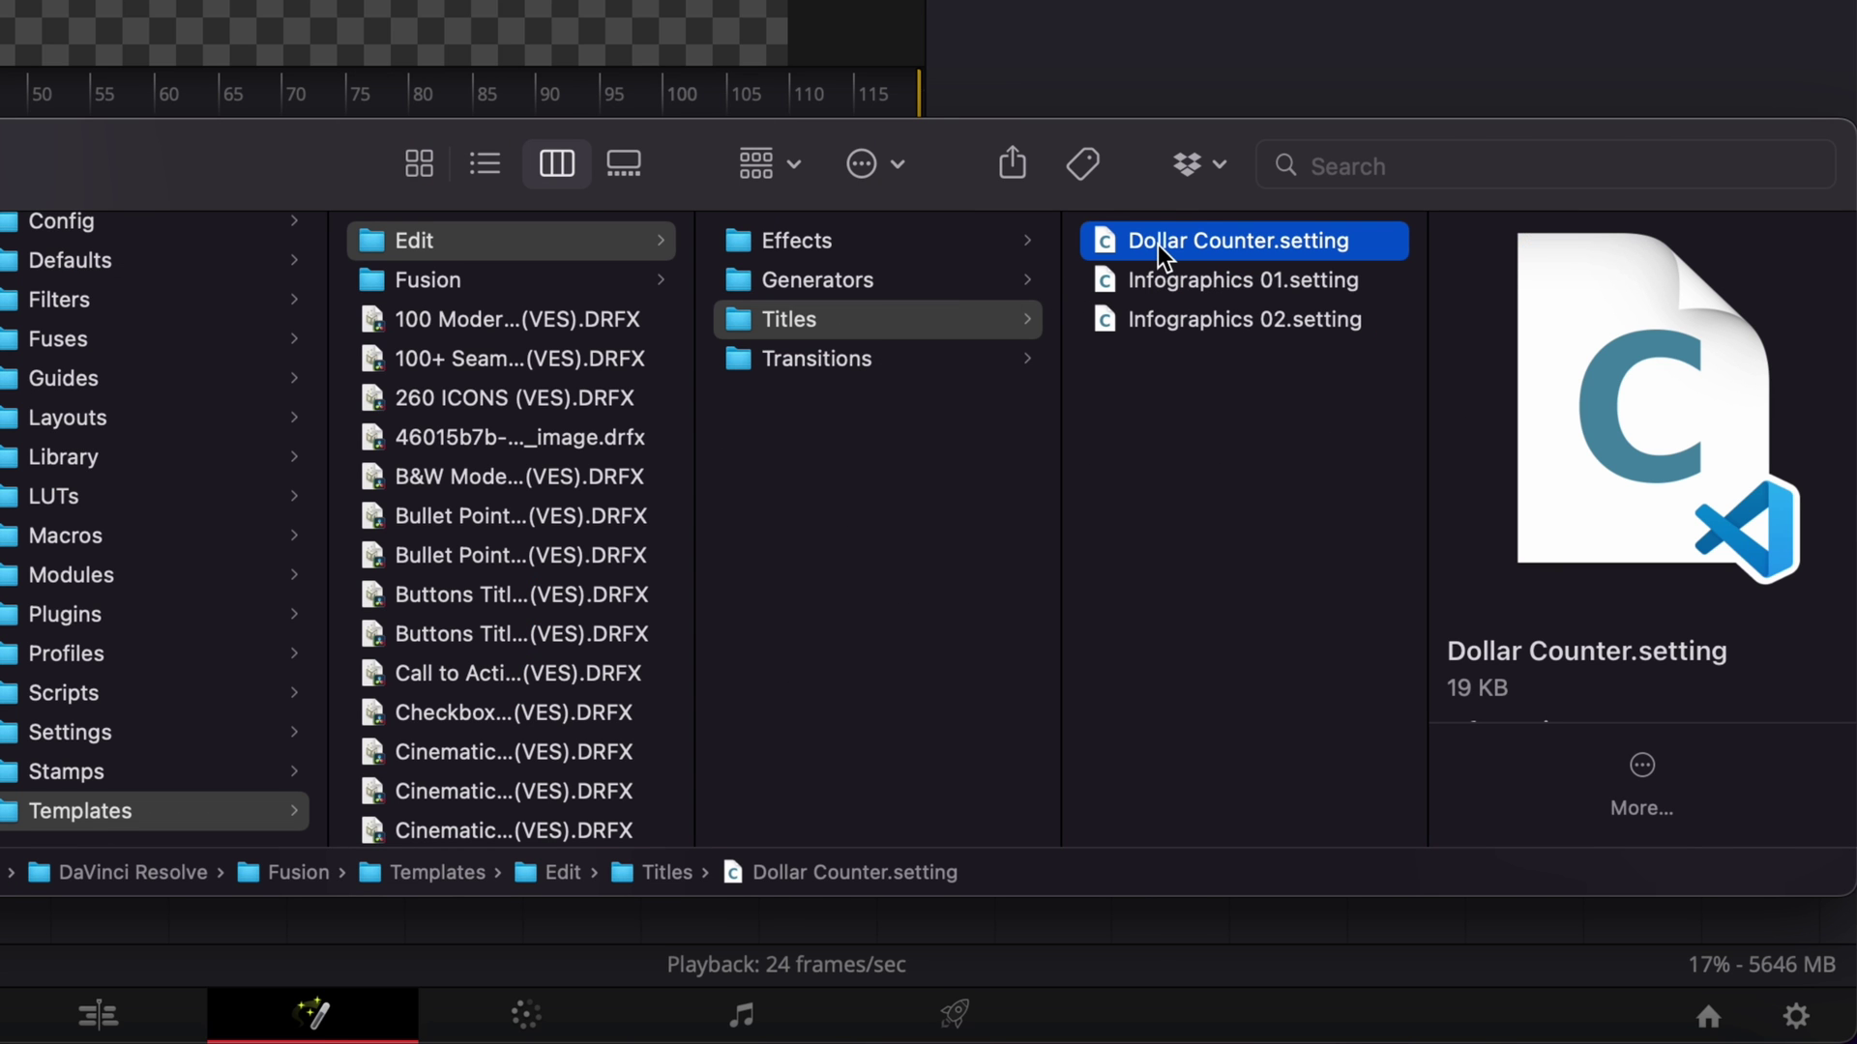
key(ctrl+c)
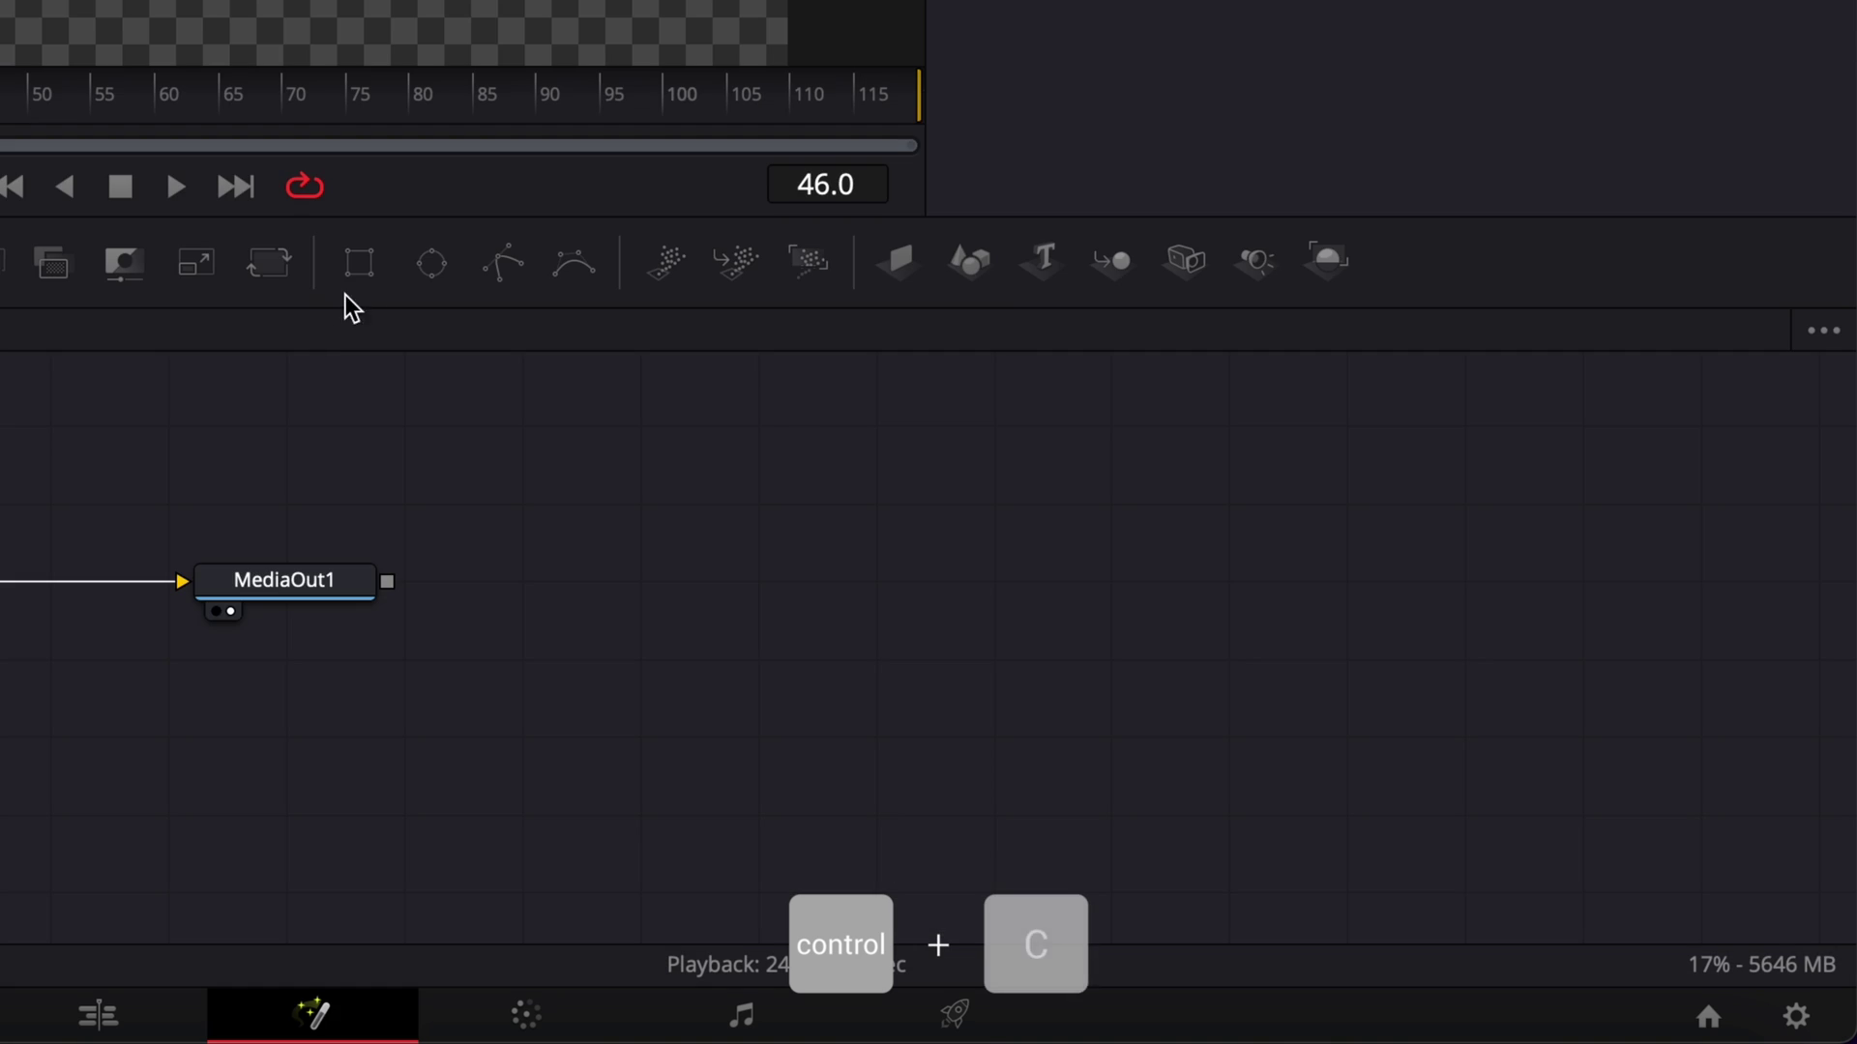
Step: Paste into the node graph, add a Rectangle2 node and start a macro from it
key(ctrl+v)
drag(727, 466, 500, 647)
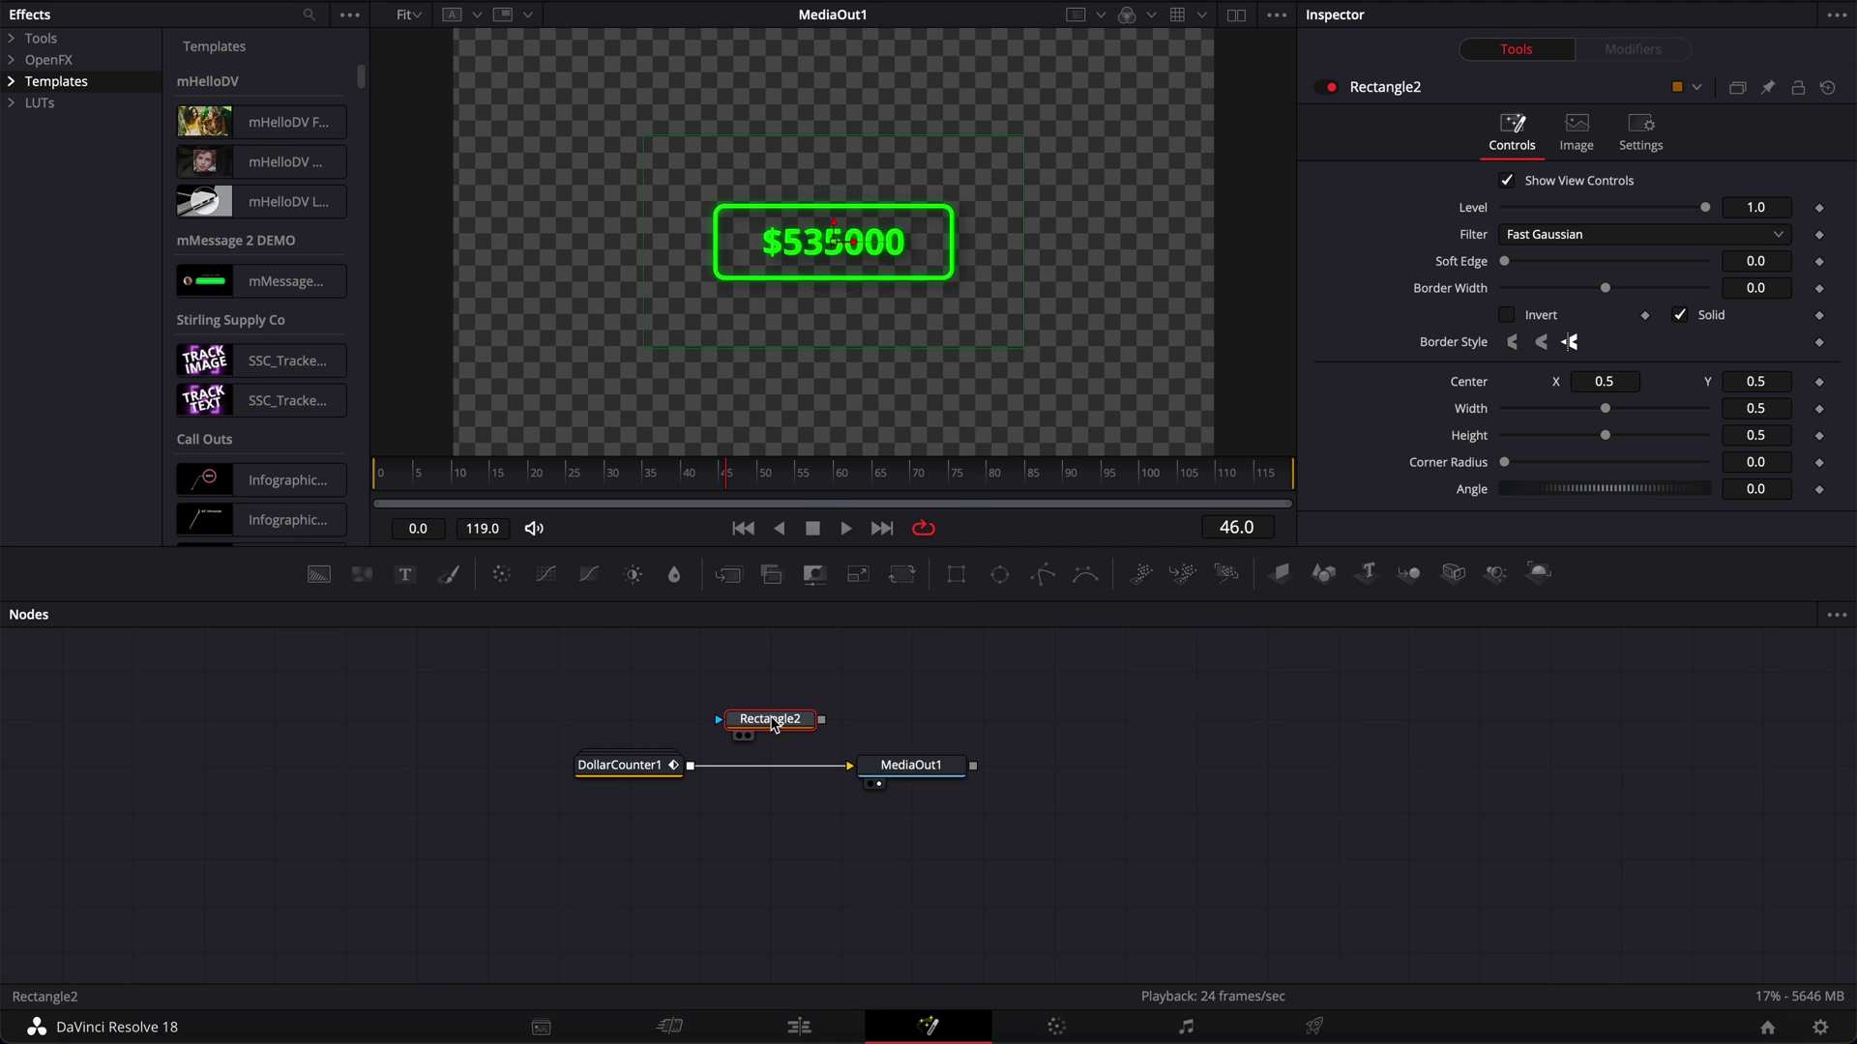
right_click(774, 725)
mouse_move(855, 369)
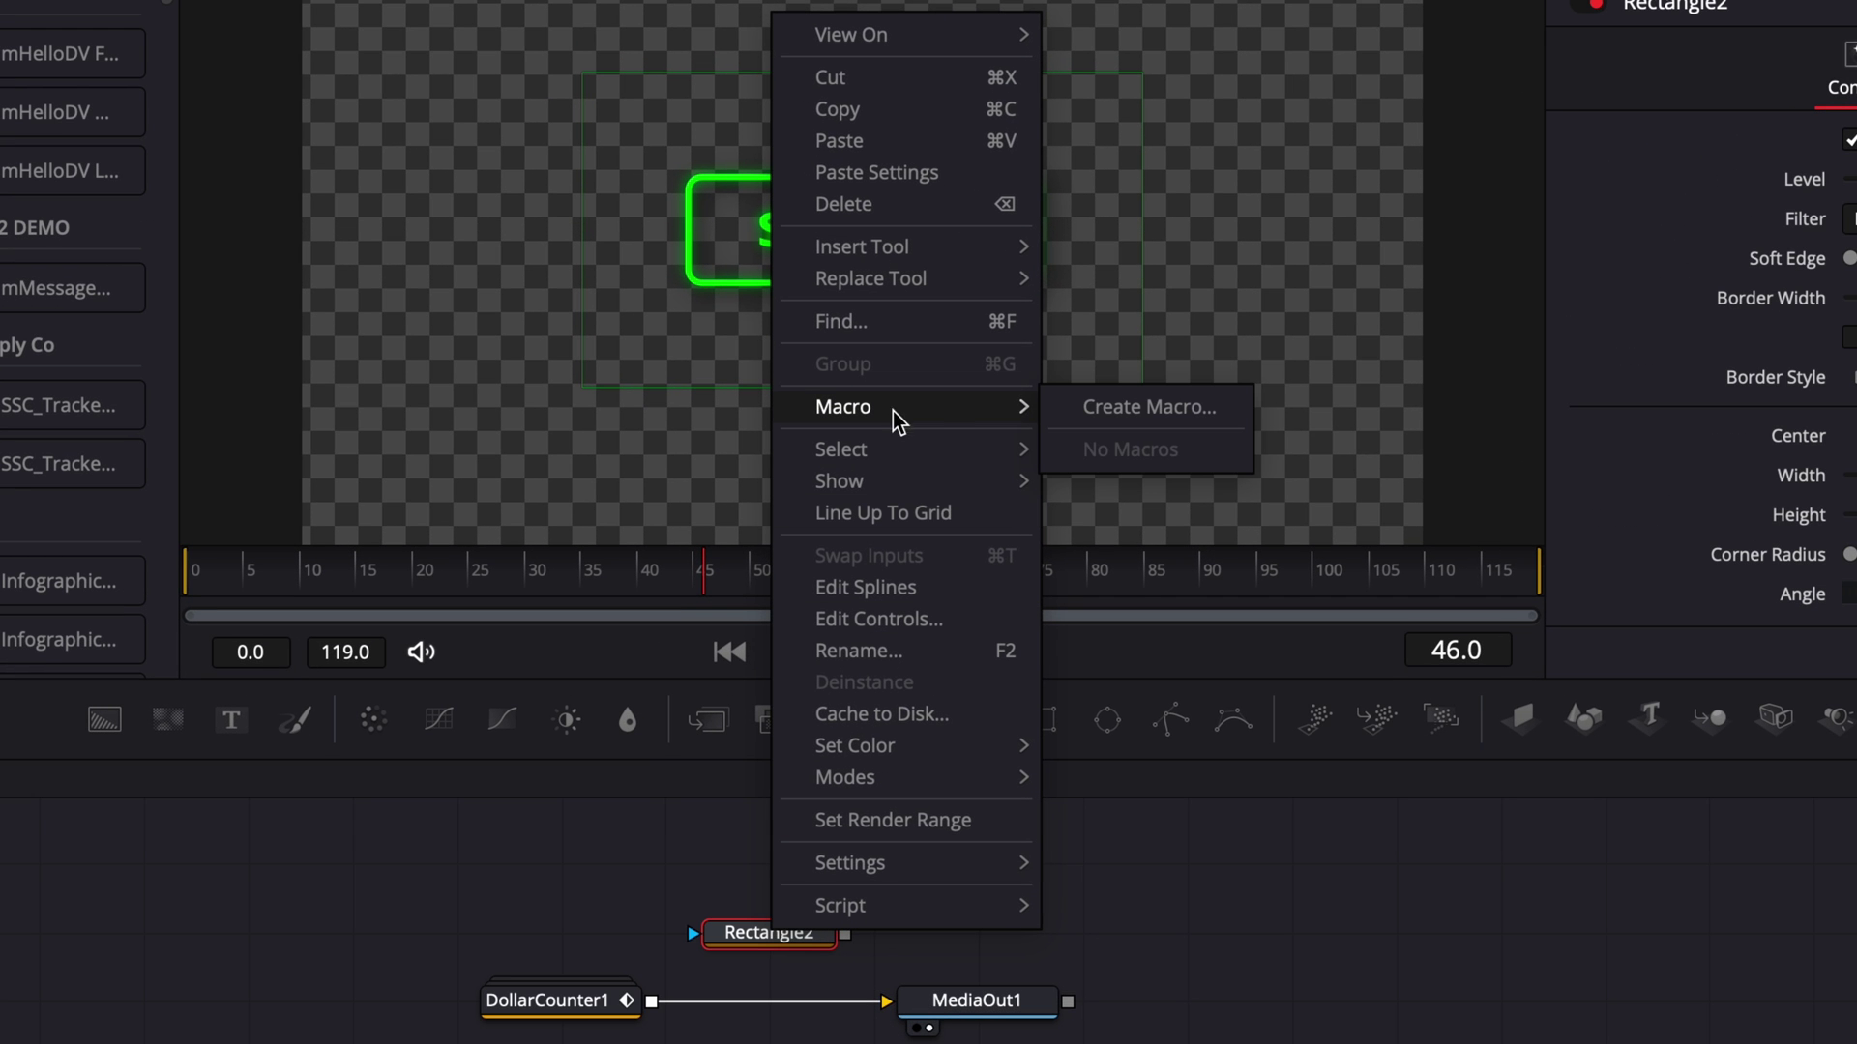
click(1127, 411)
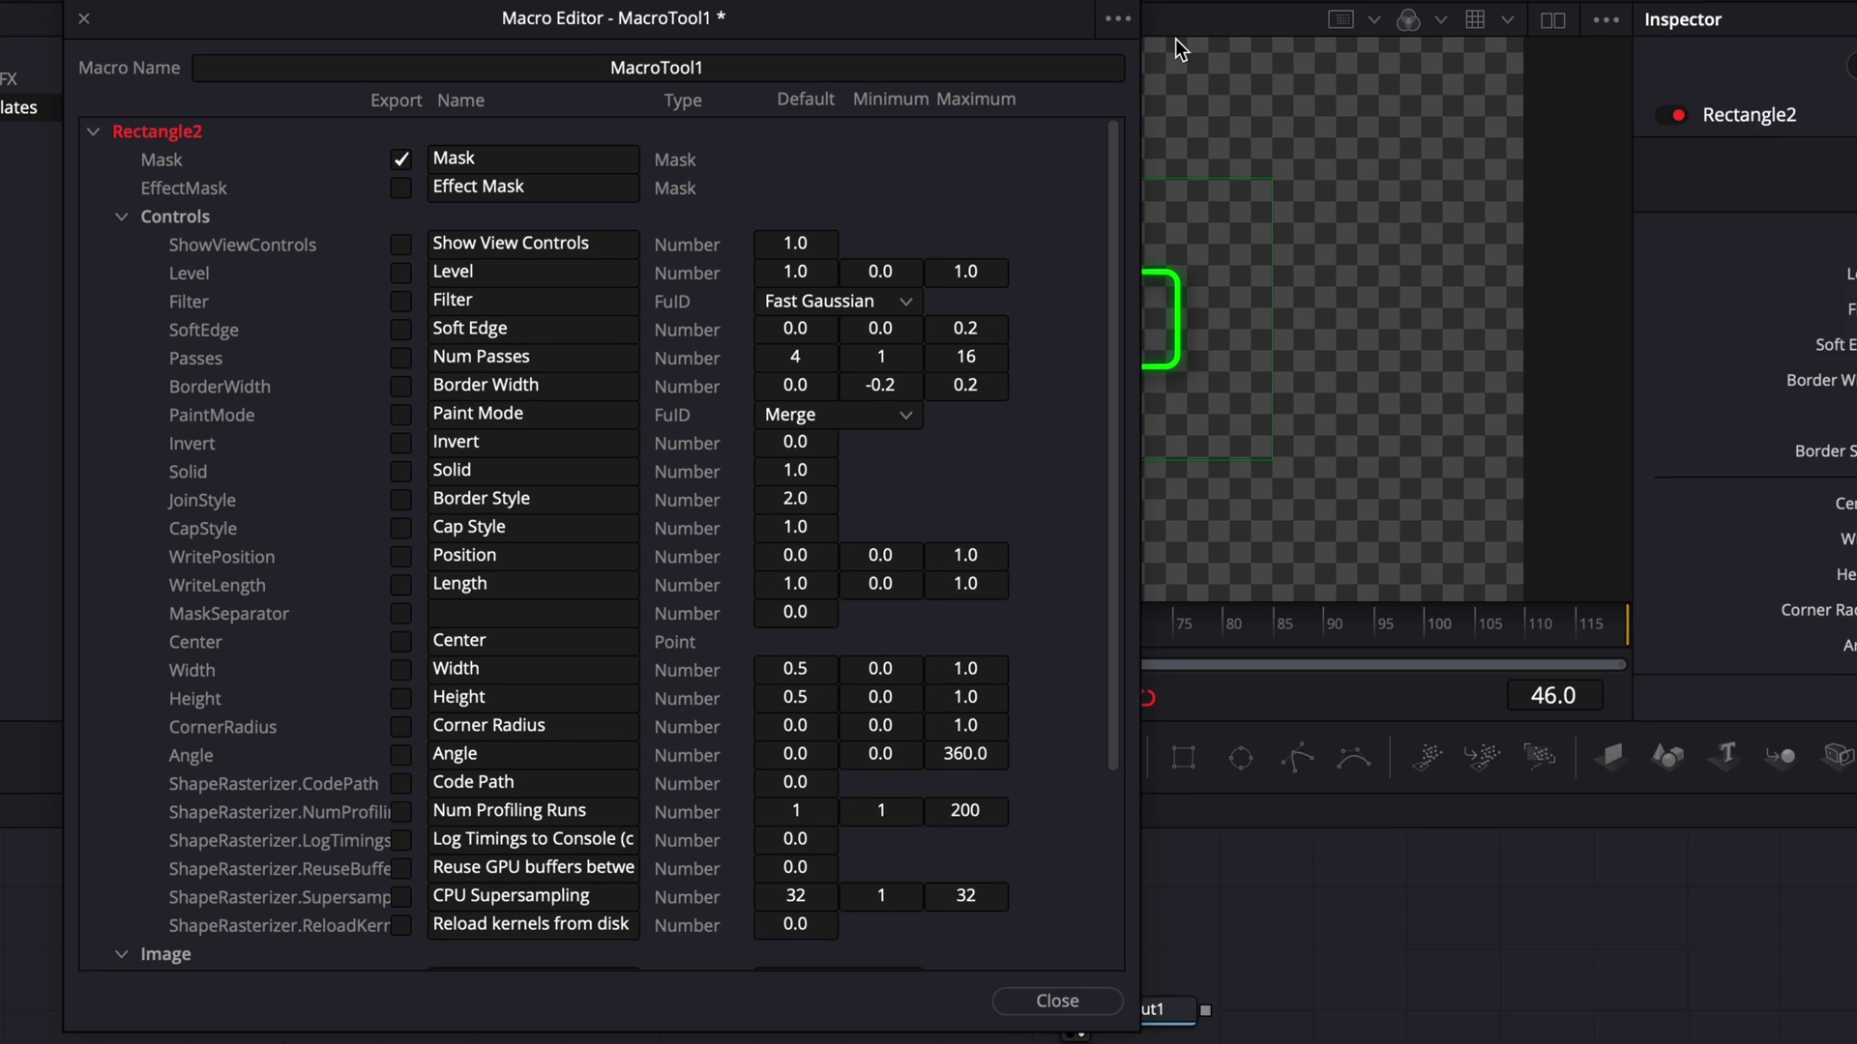
Step: Discard MacroTool1 and open Dollar Counter.setting in the Macro Editor
click(906, 14)
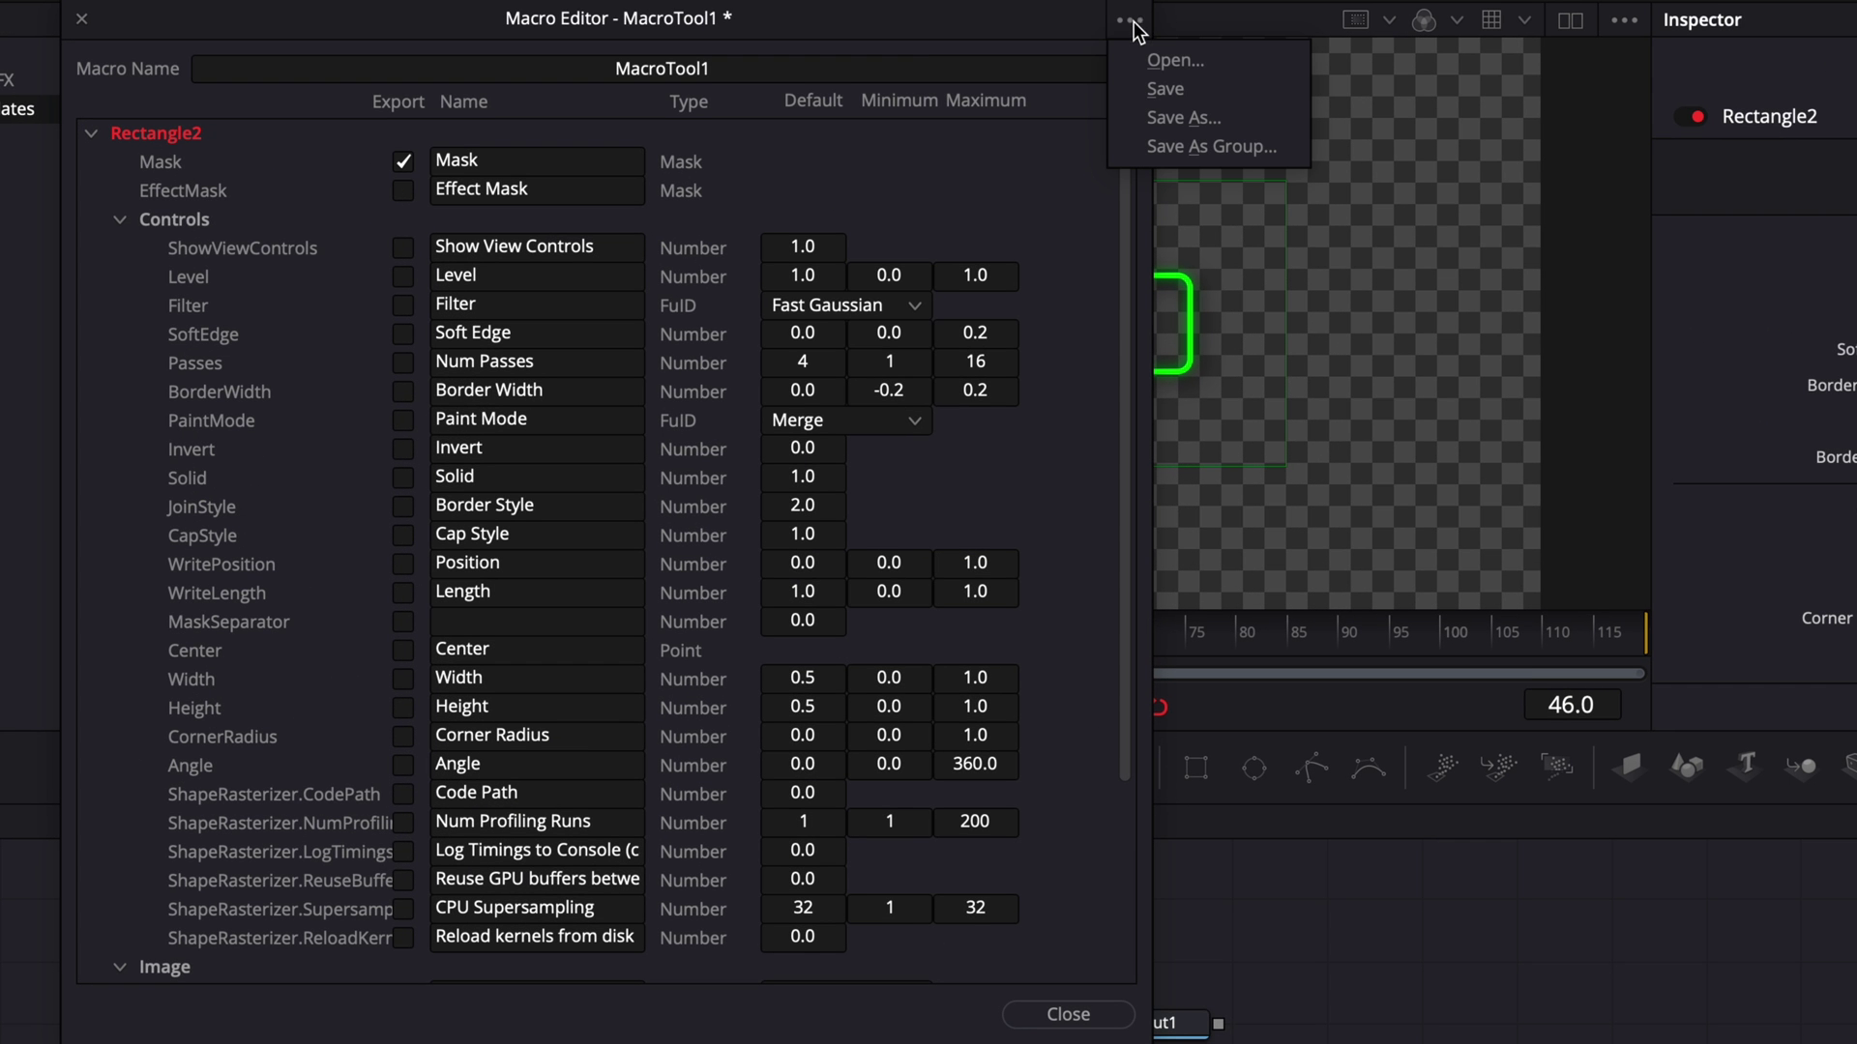
click(1147, 58)
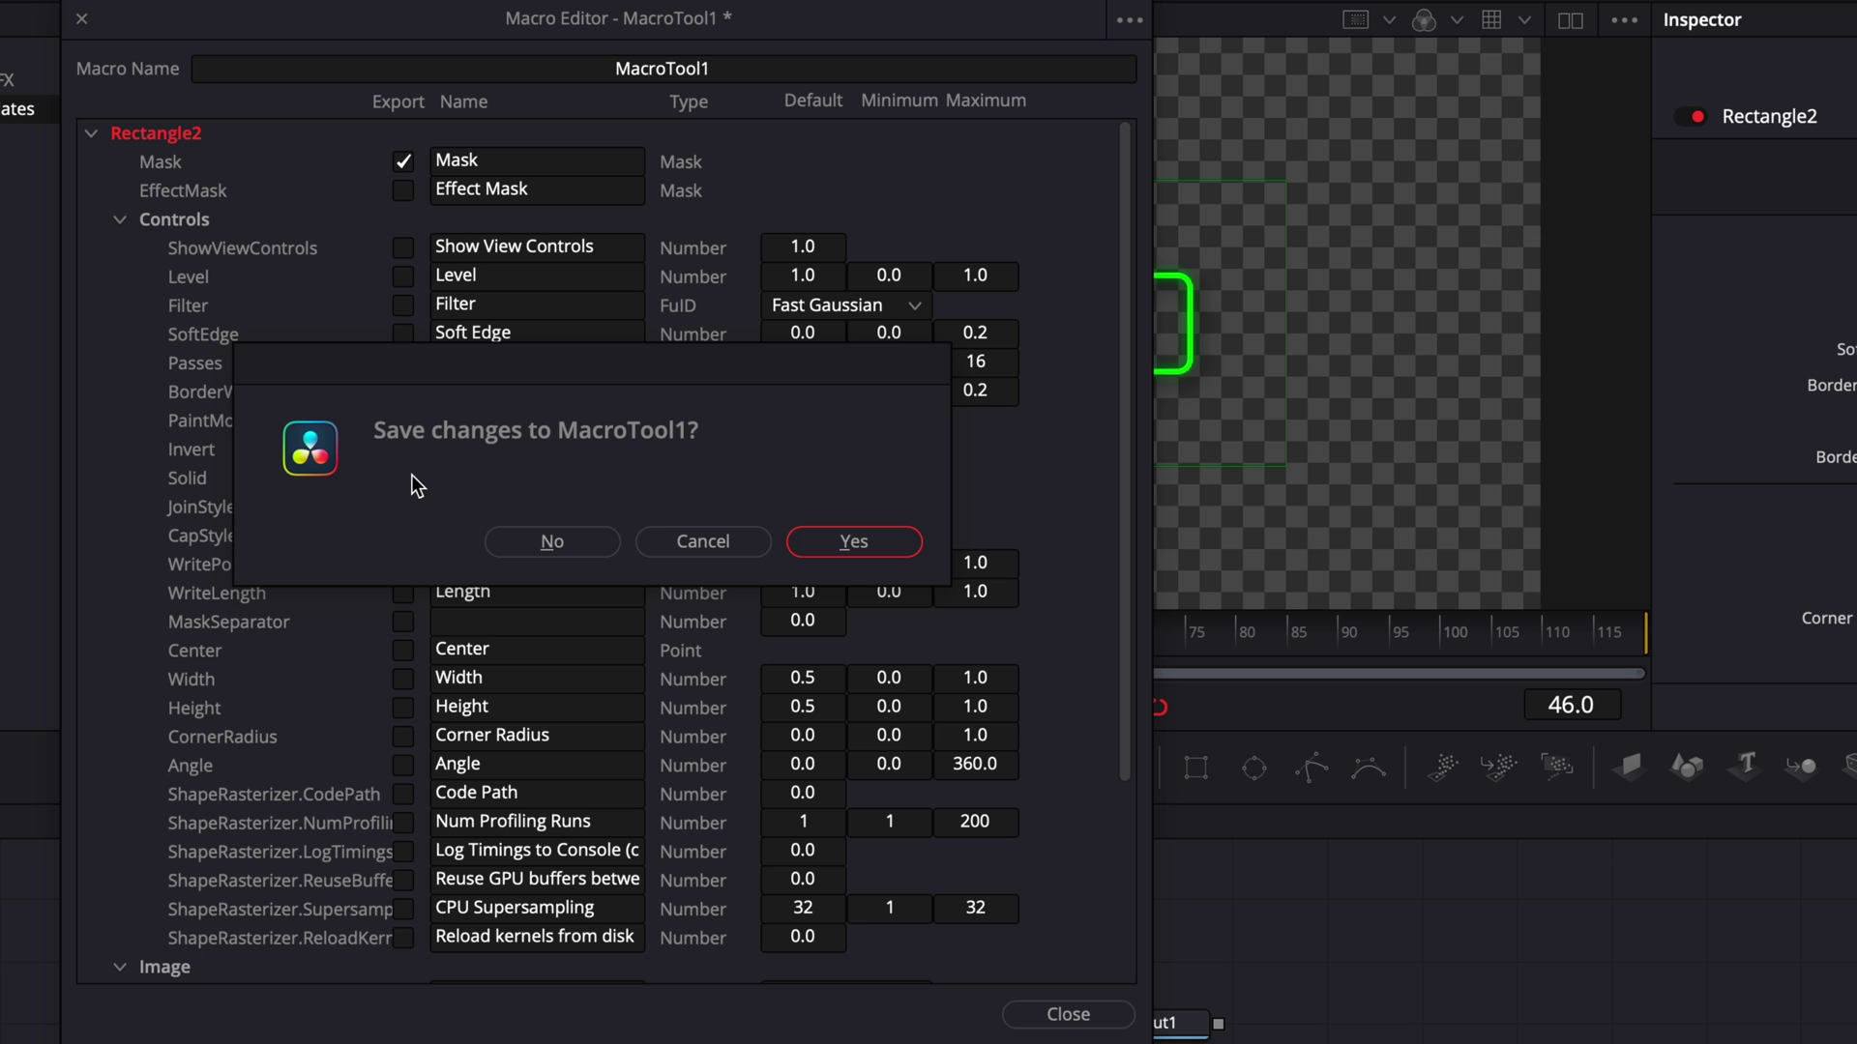
click(566, 542)
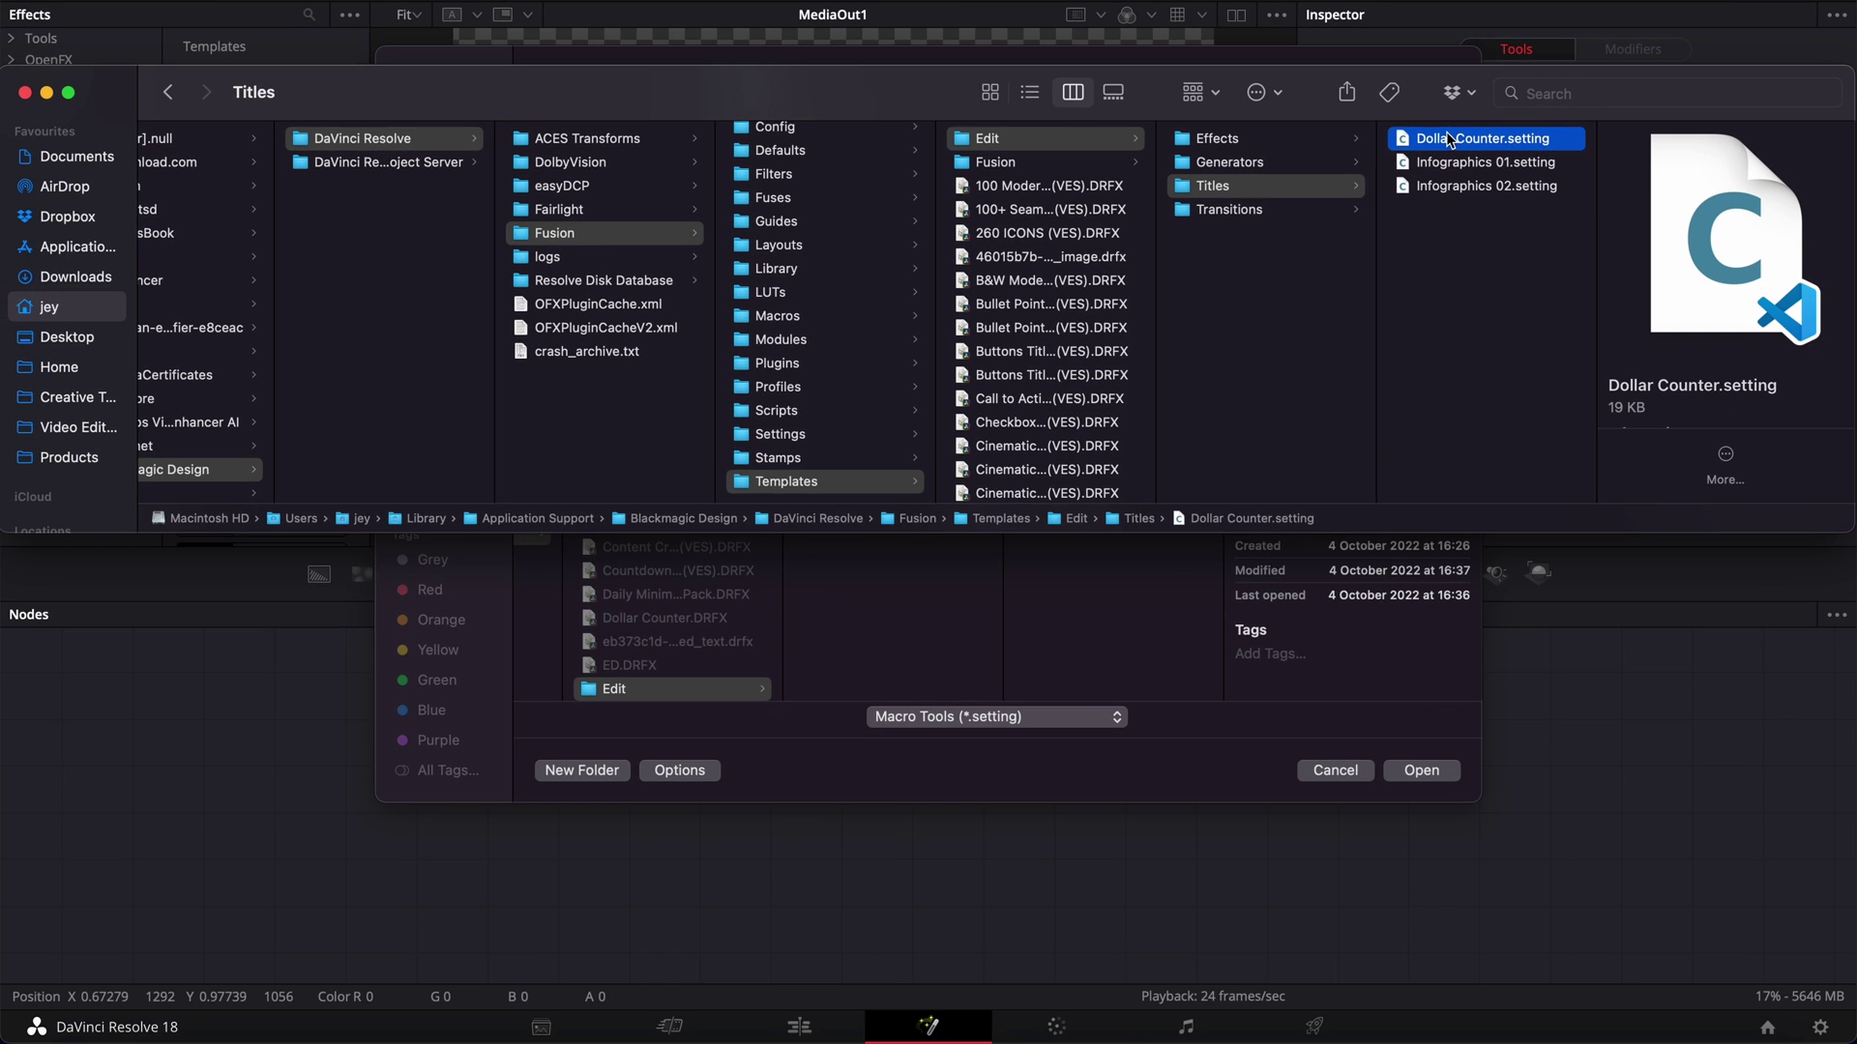
drag(1451, 138, 1171, 641)
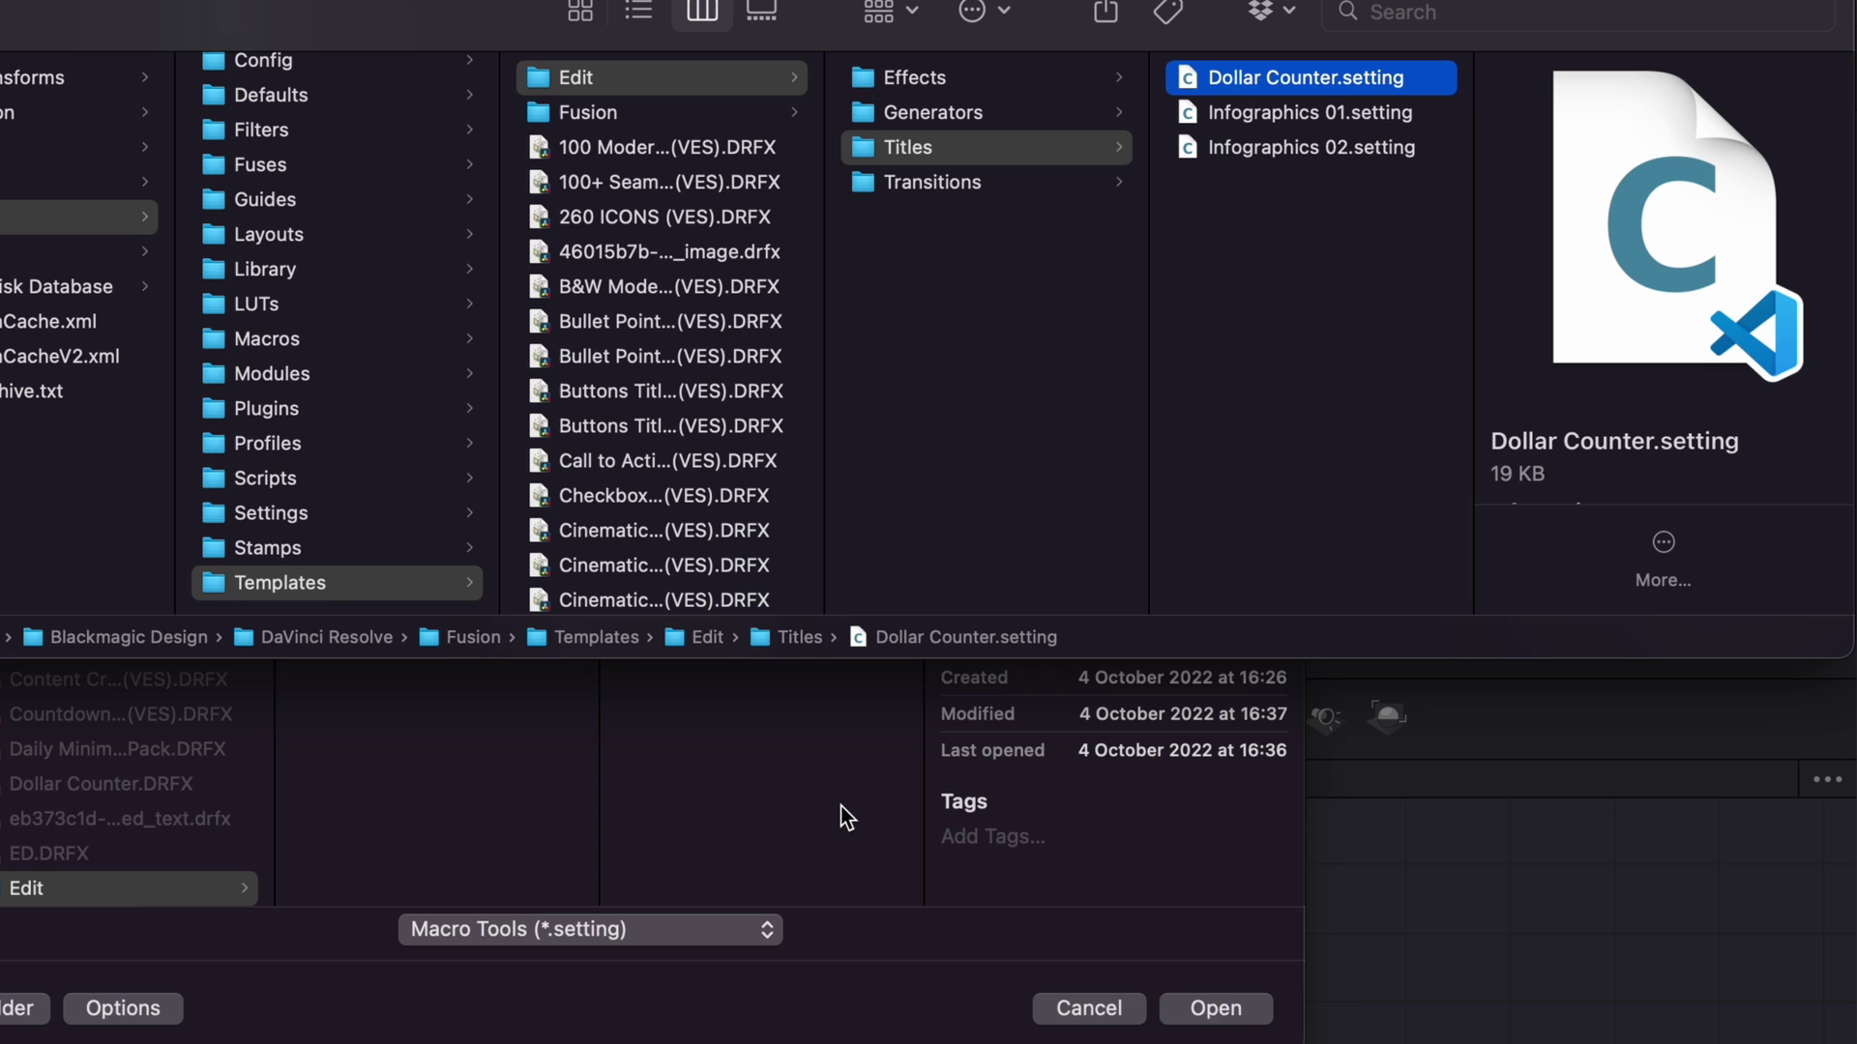
click(1220, 1008)
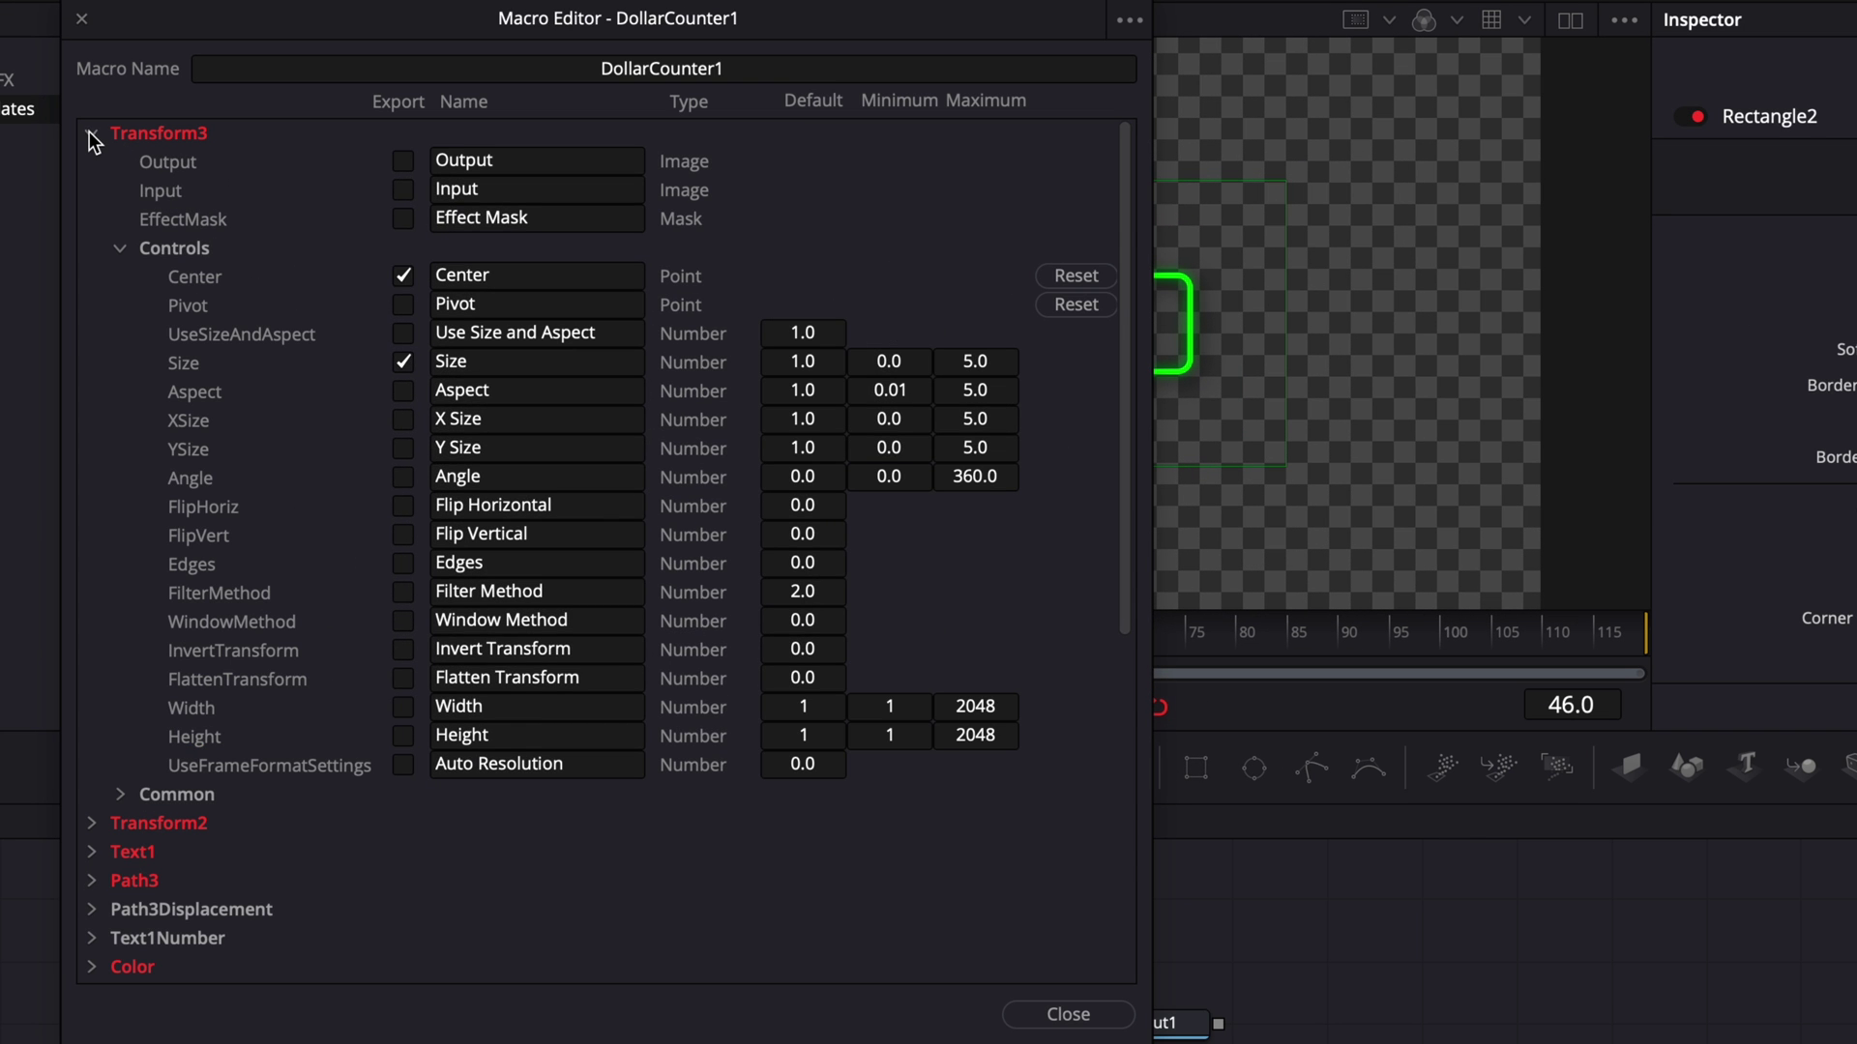
Step: Export Rectangle1's Border Width and Soft Edge as macro controls and save DollarCounter1
click(89, 131)
click(89, 129)
click(90, 133)
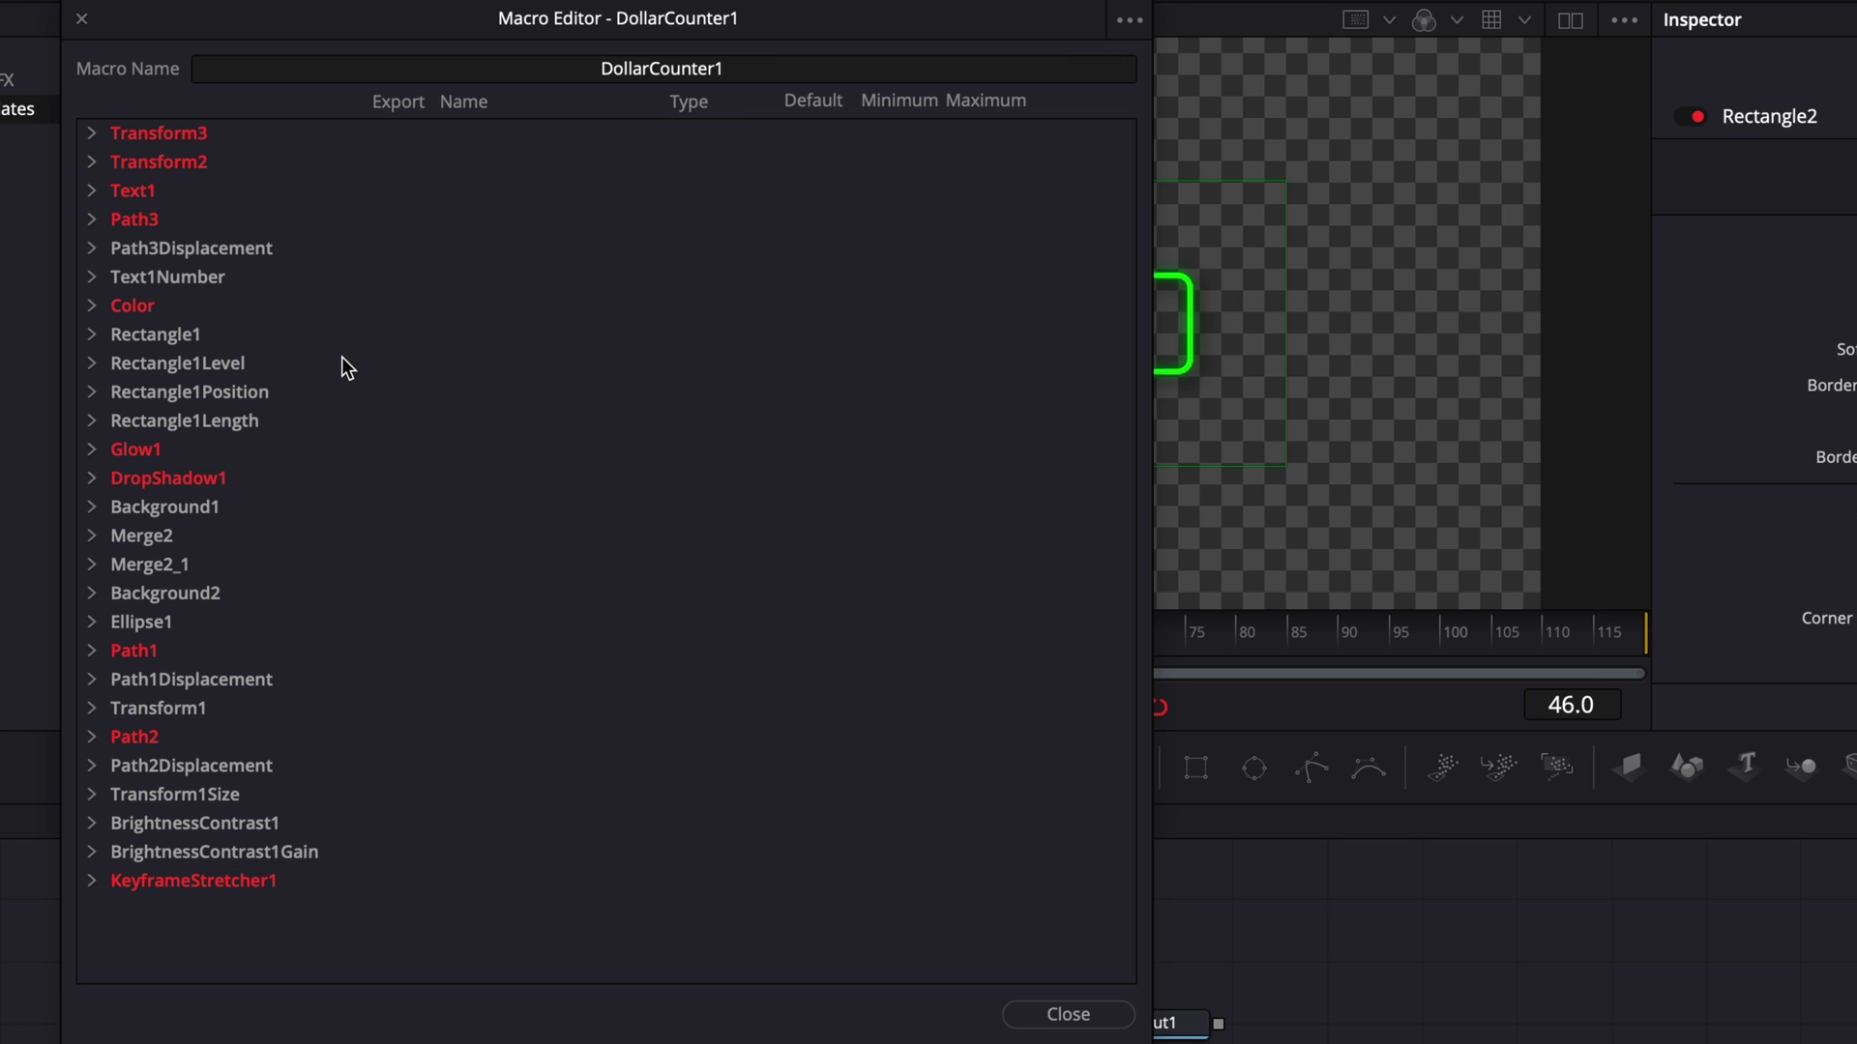
click(90, 334)
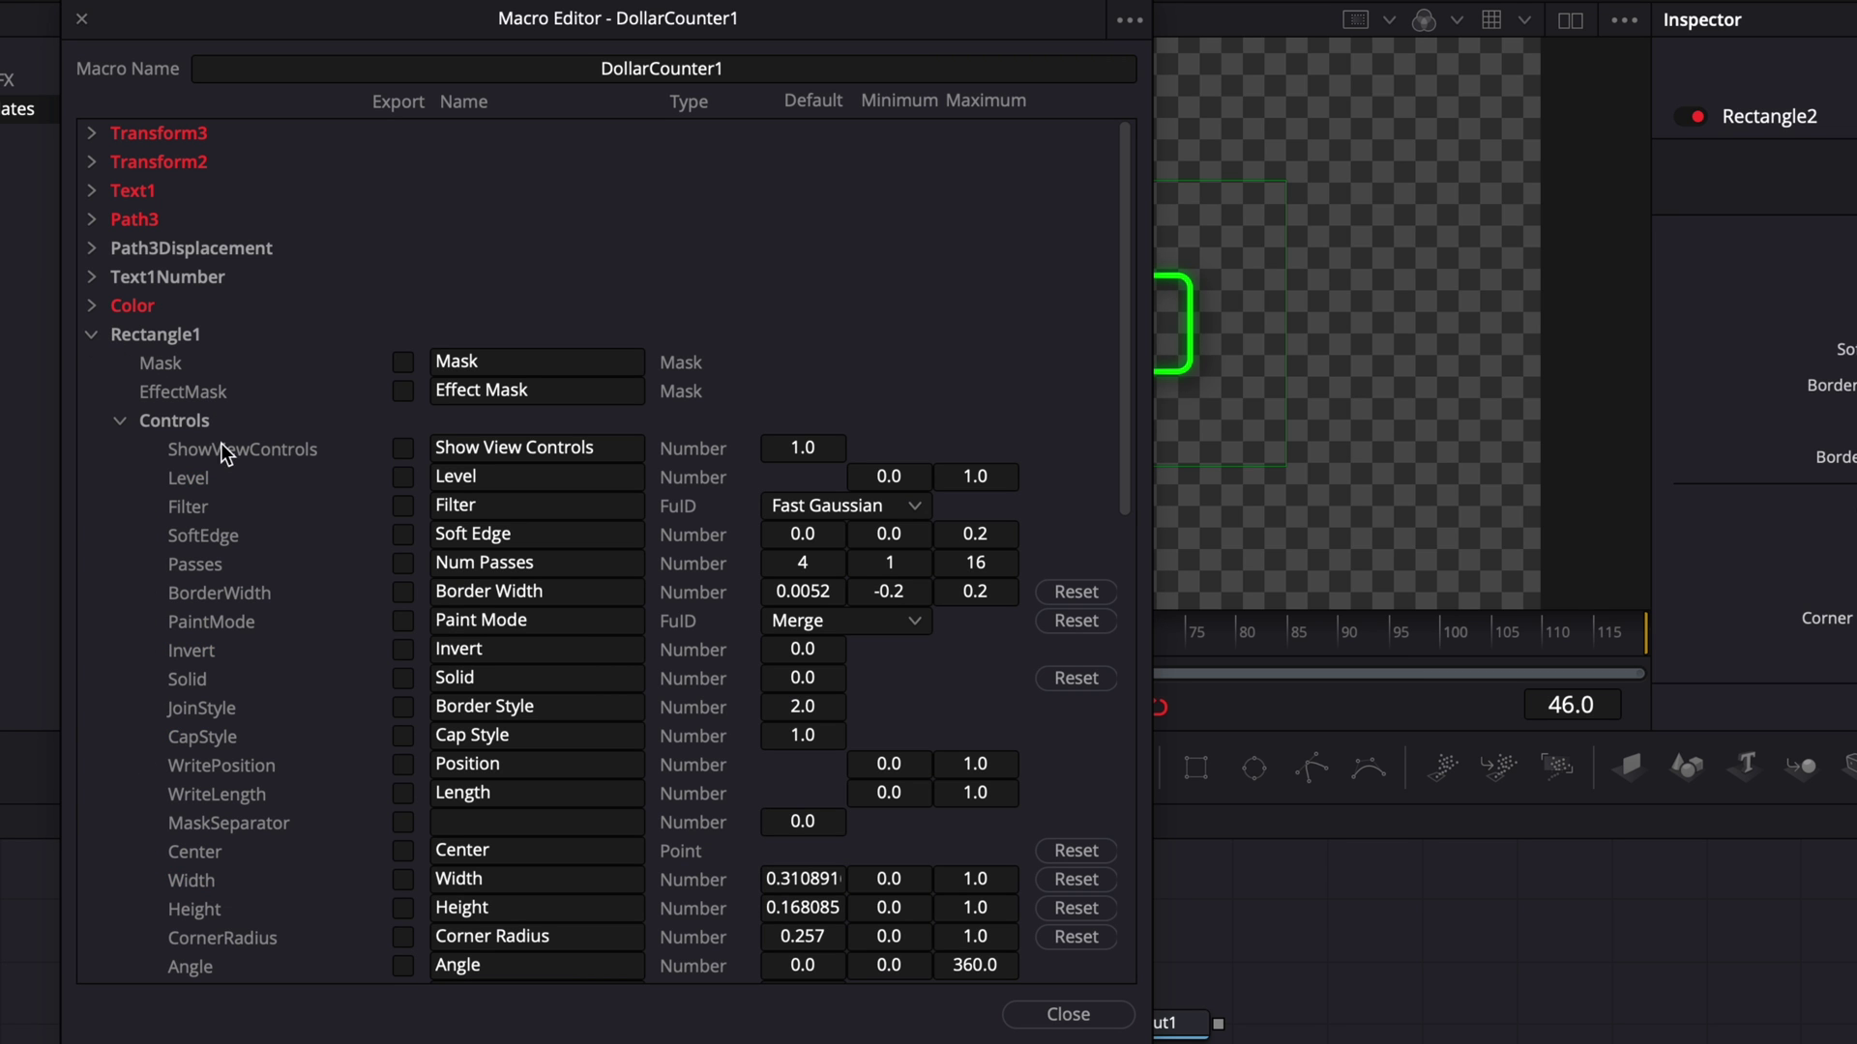
click(397, 590)
click(404, 538)
click(1067, 1018)
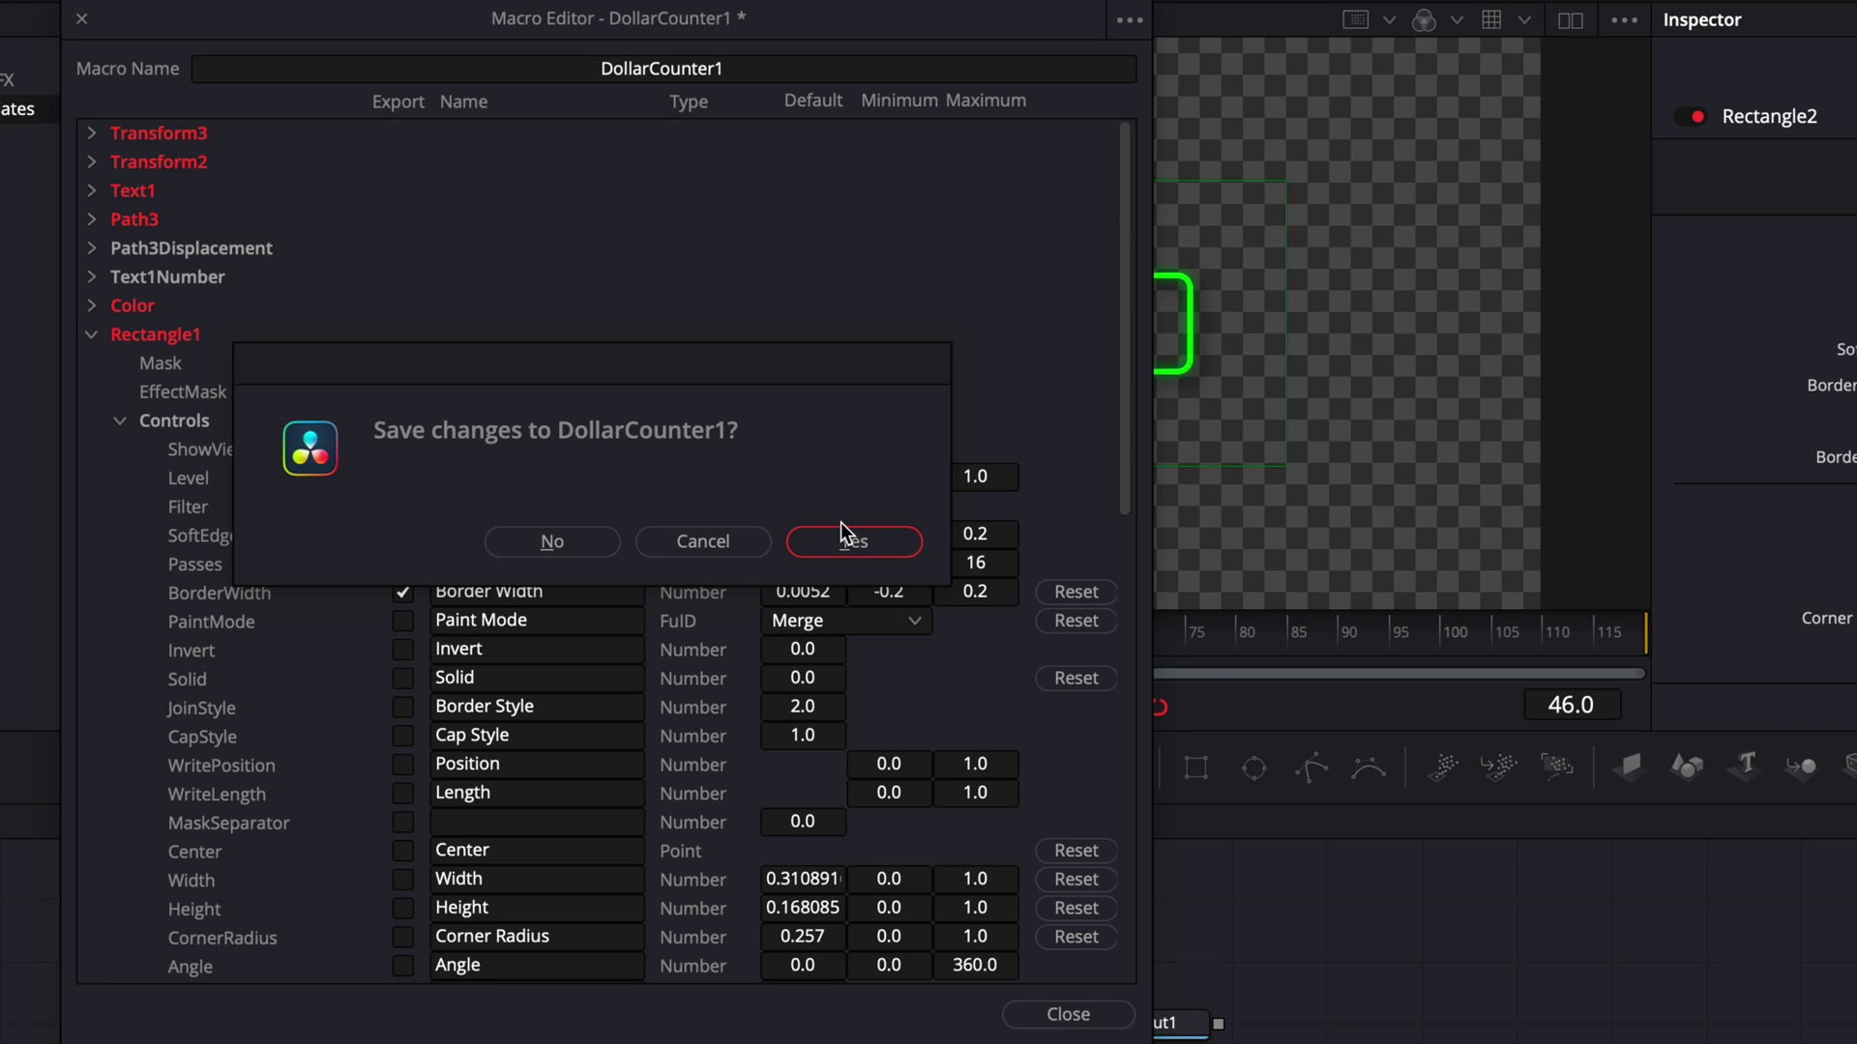
click(853, 540)
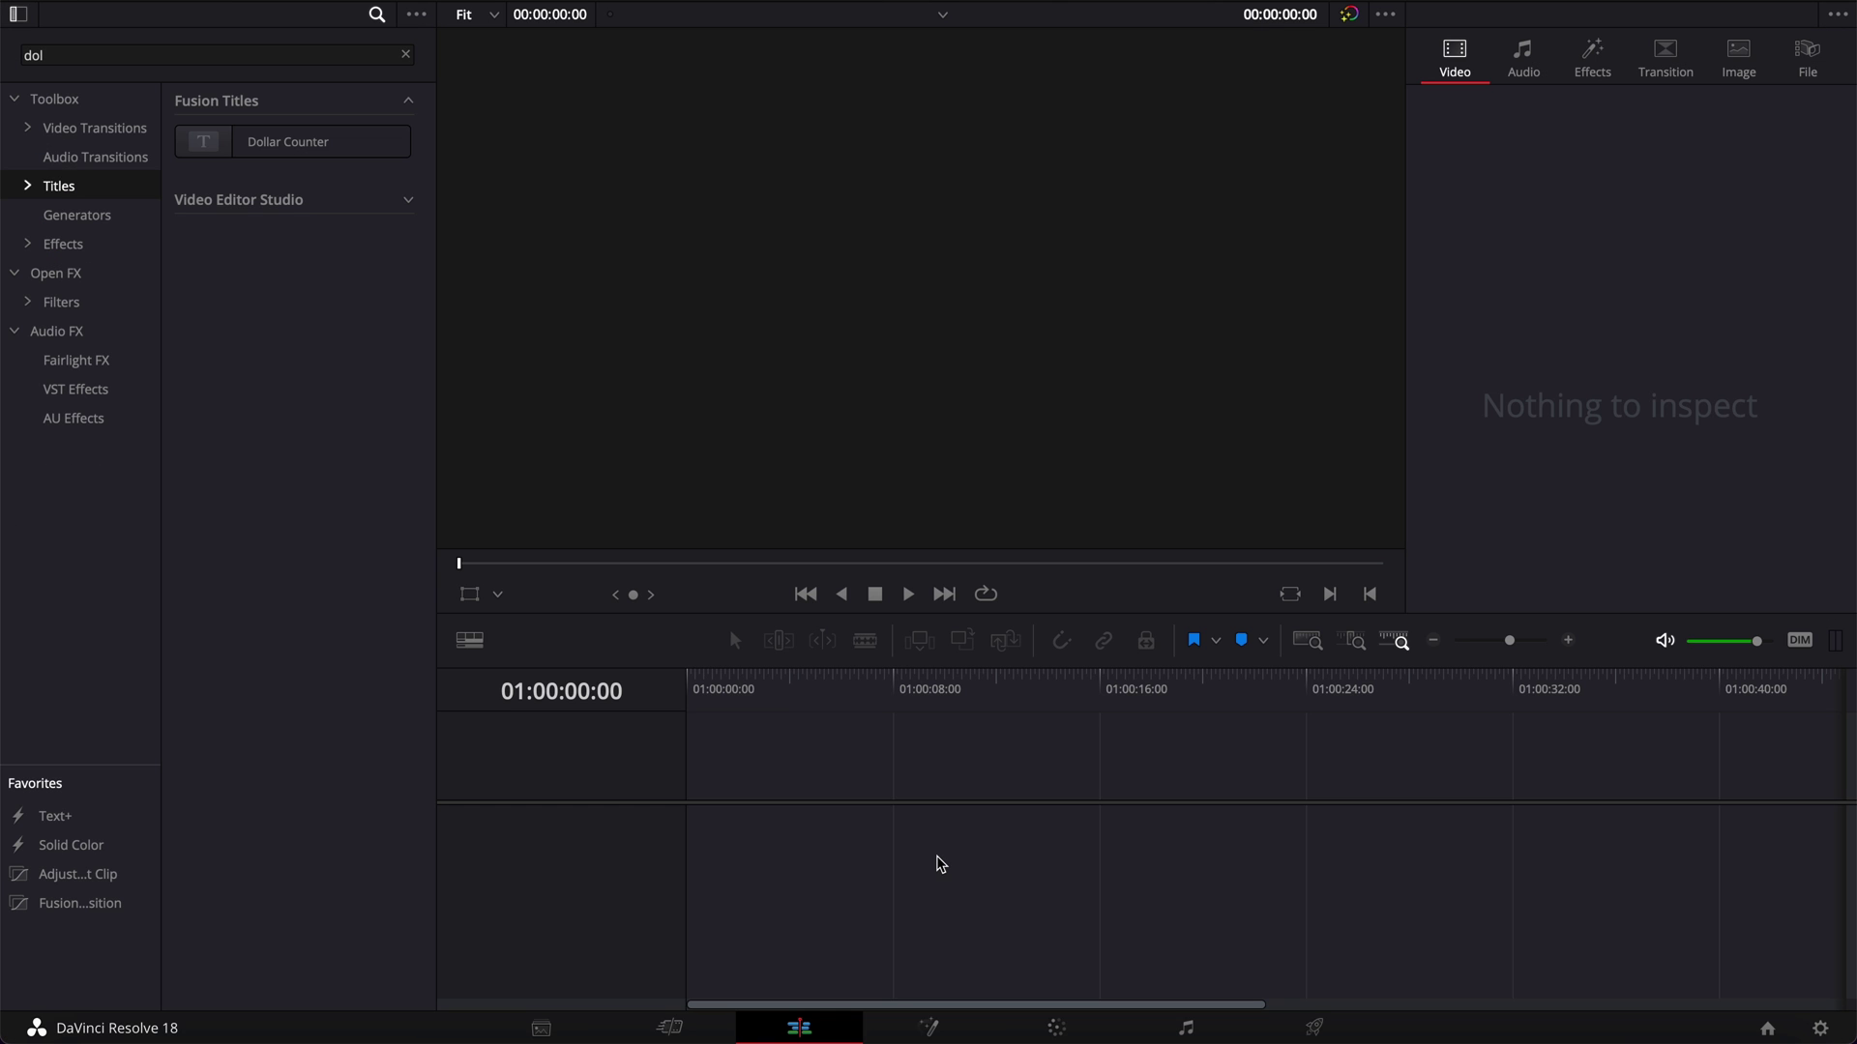
Step: Place the Dollar Counter title on V1 and show its Text settings
drag(261, 146, 700, 841)
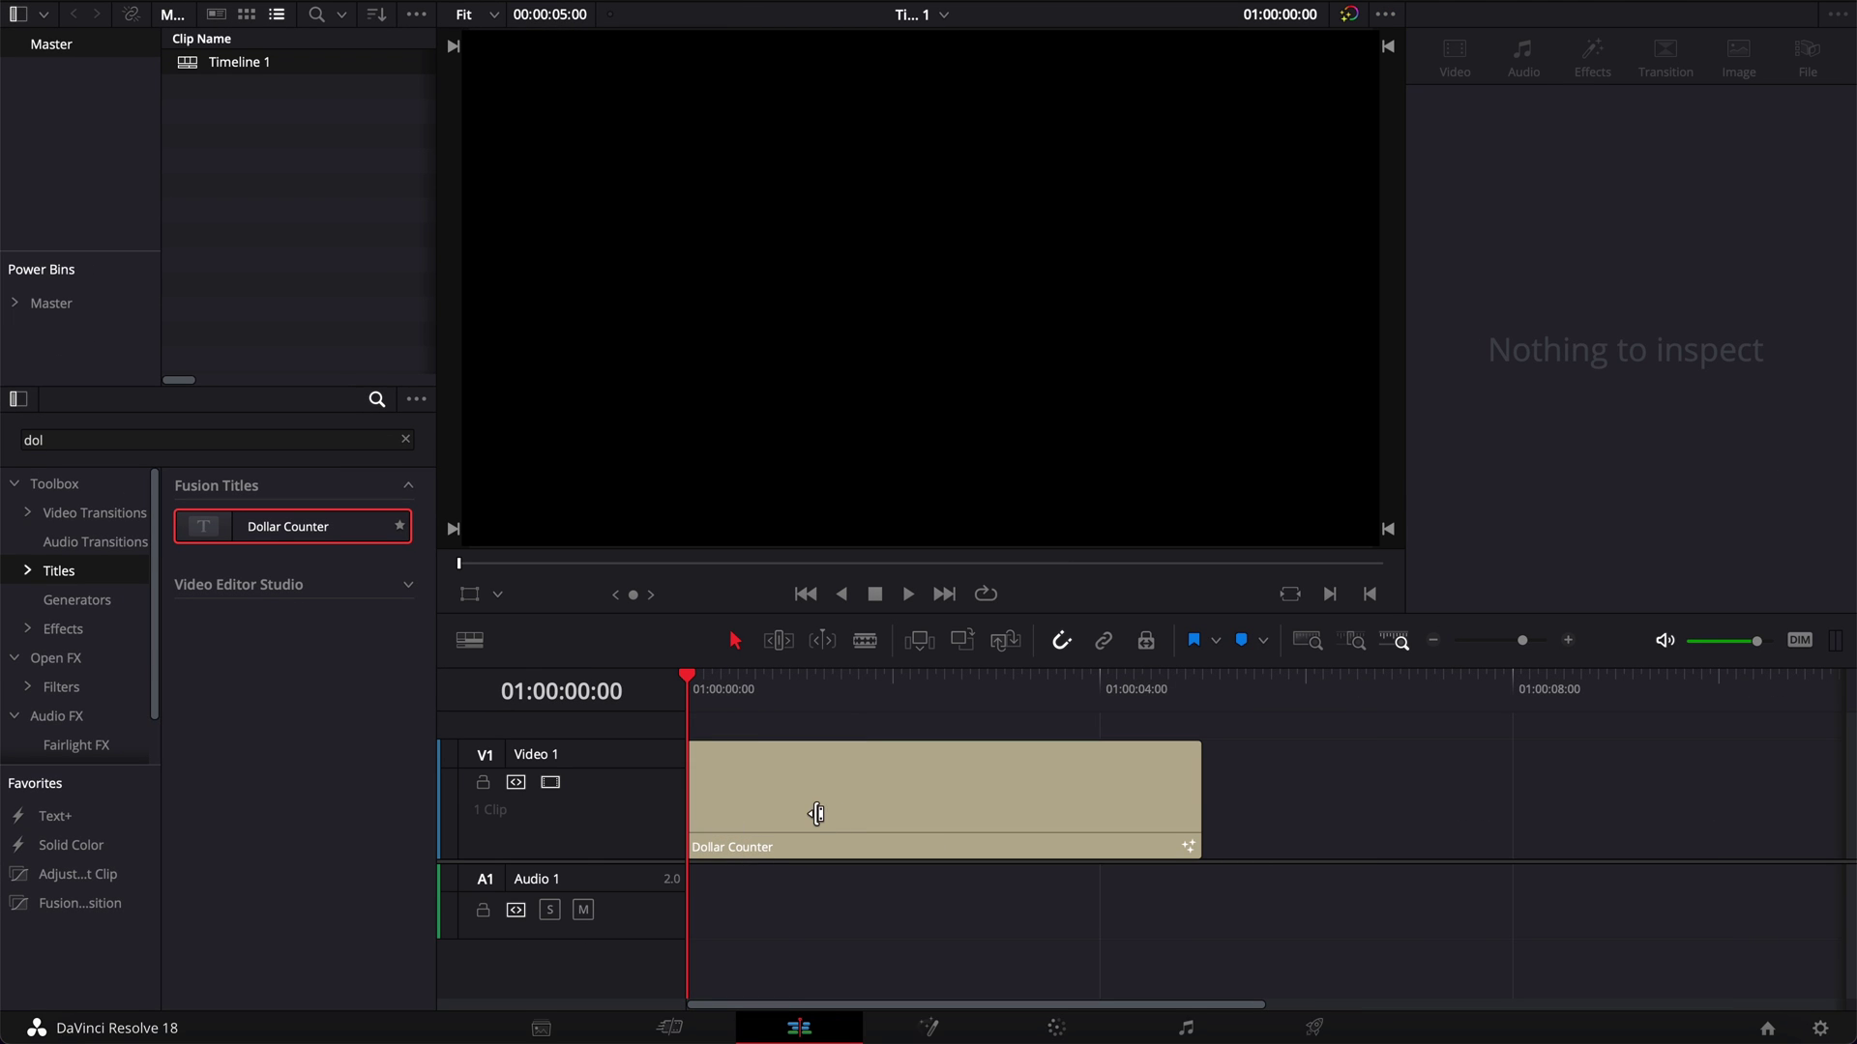
click(931, 803)
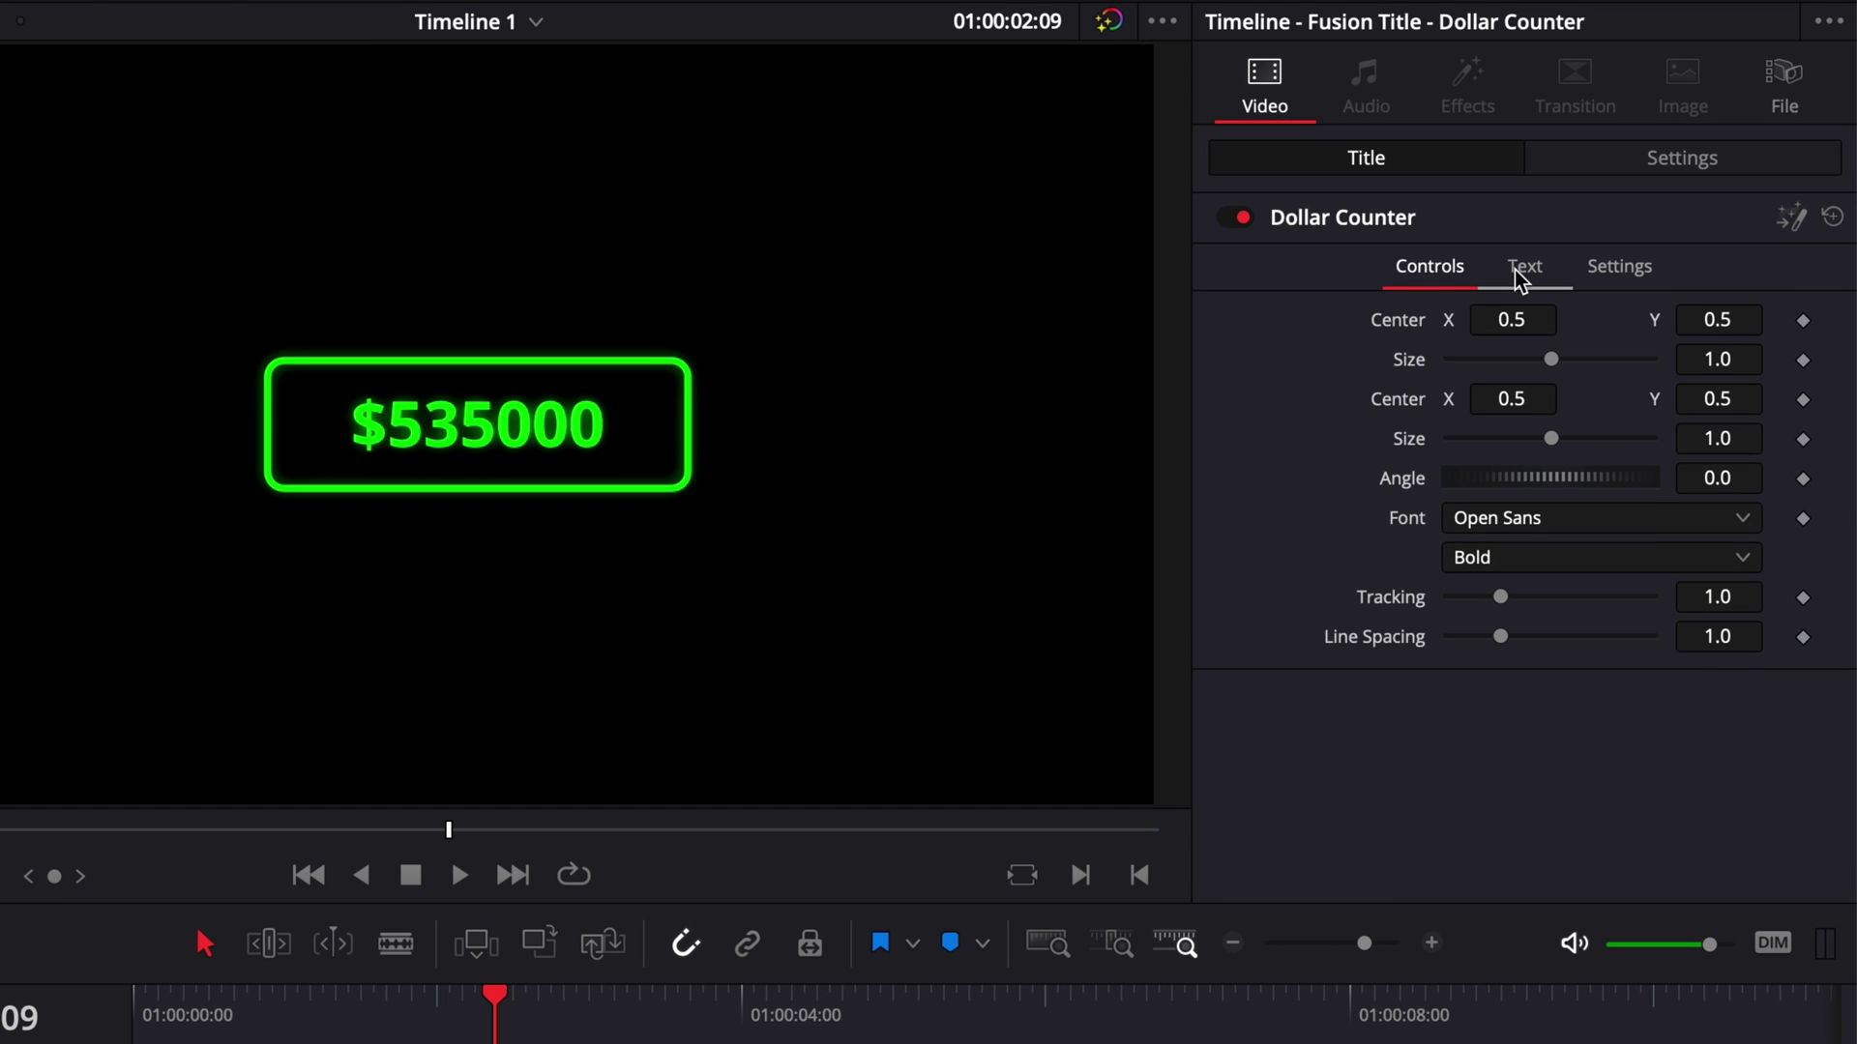
click(1631, 181)
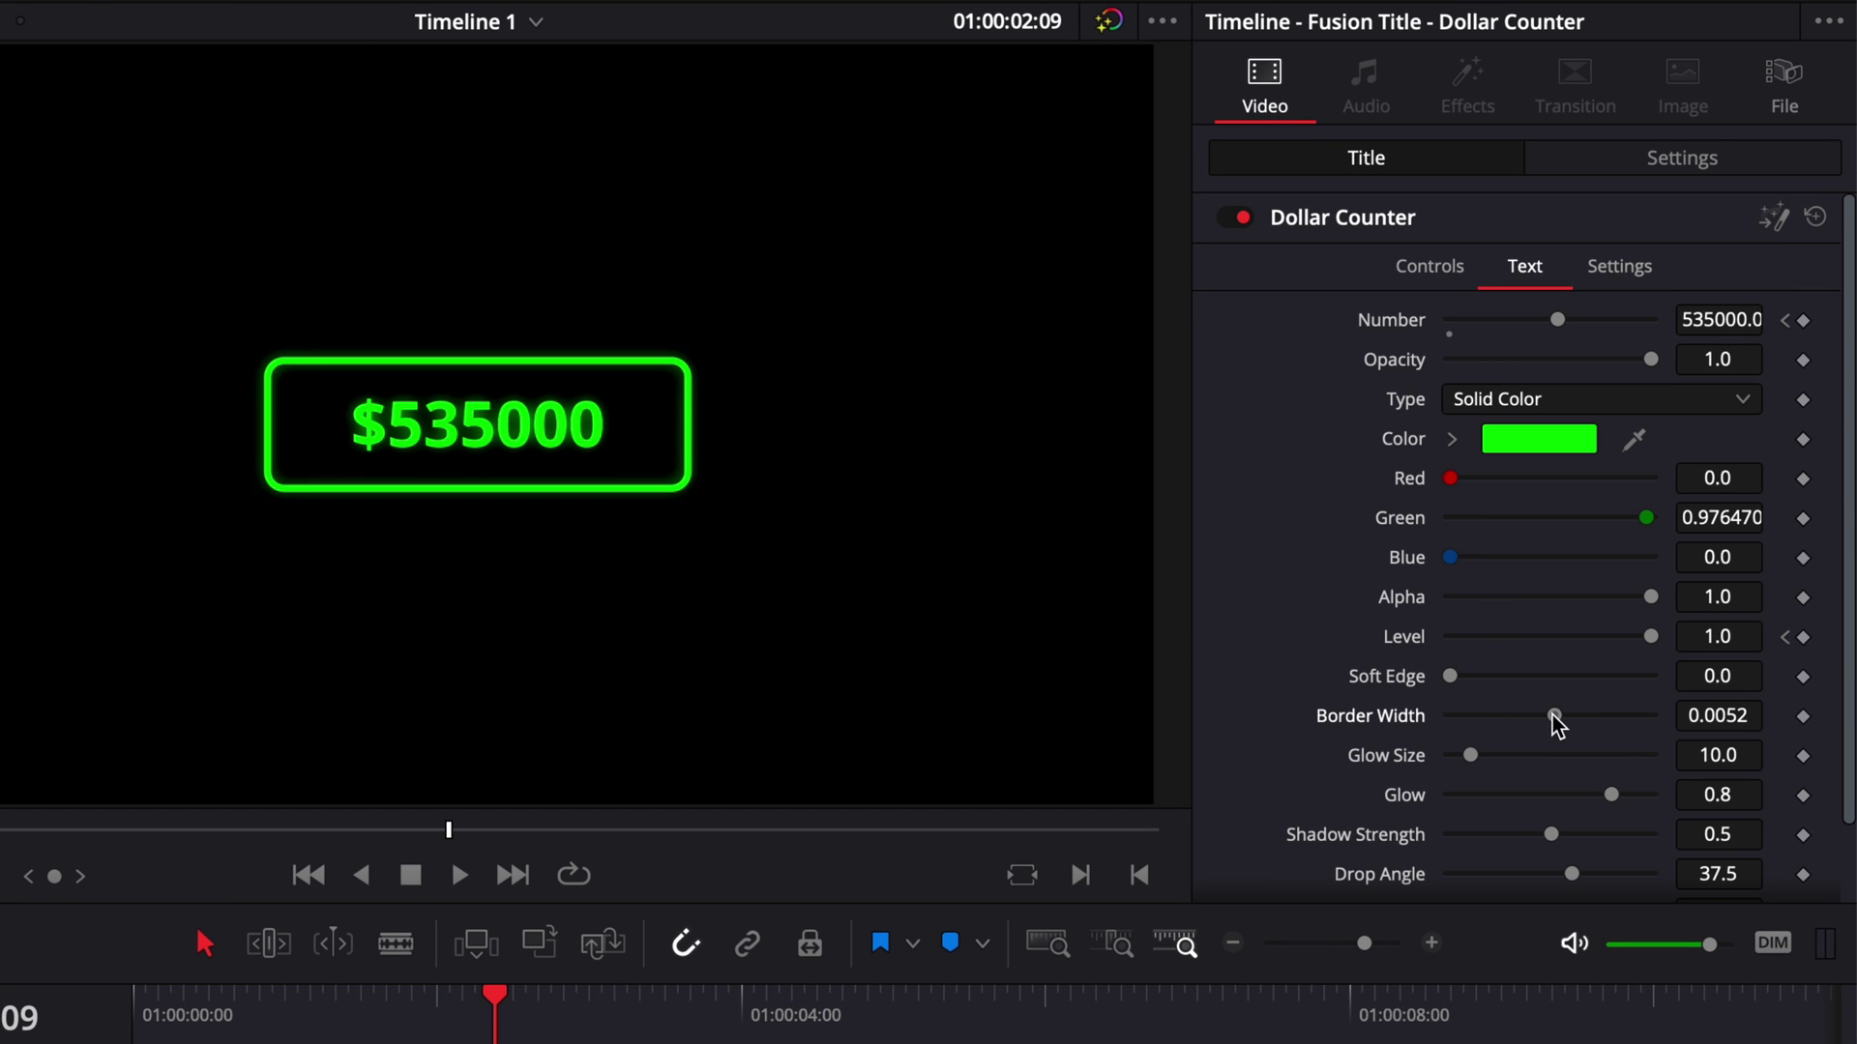
Step: Set Border Width to 0.016, test Soft Edge, and return the playhead to the start
drag(1438, 716, 1562, 726)
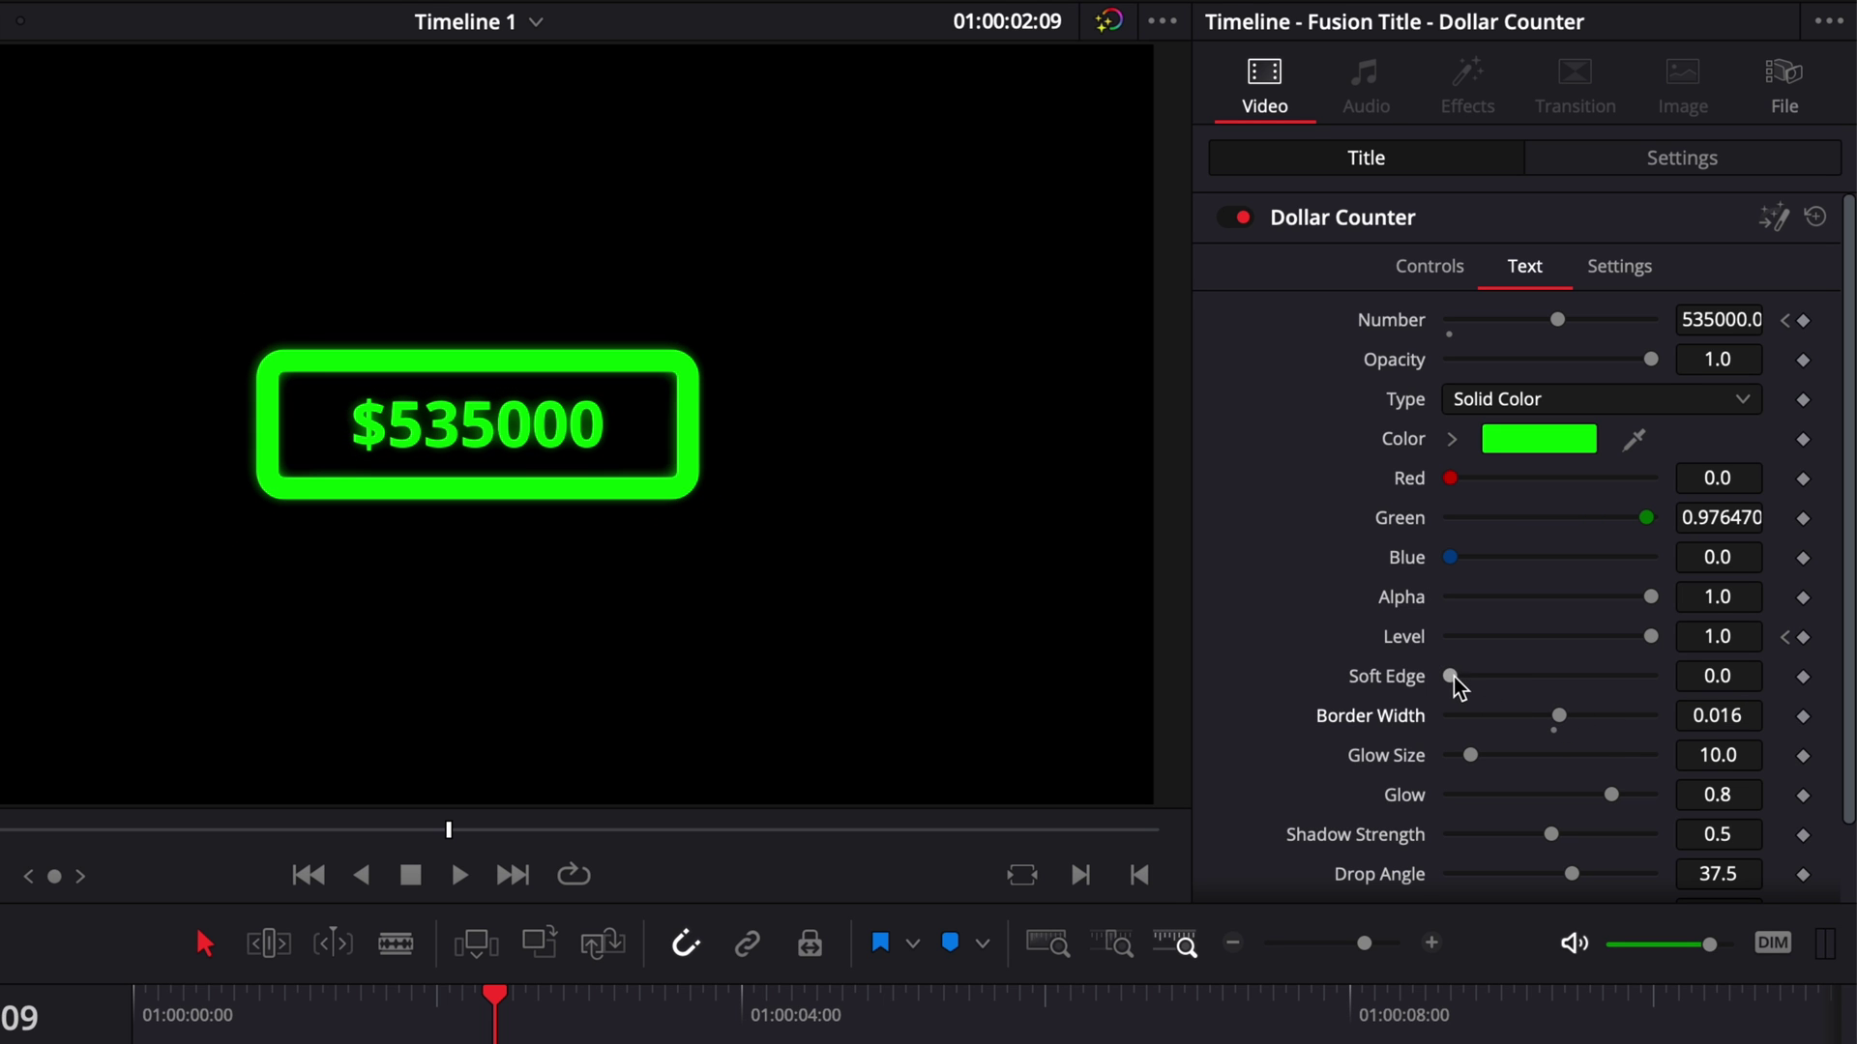
mouse_move(1451, 676)
mouse_down()
mouse_move(1484, 688)
mouse_move(1455, 689)
mouse_up()
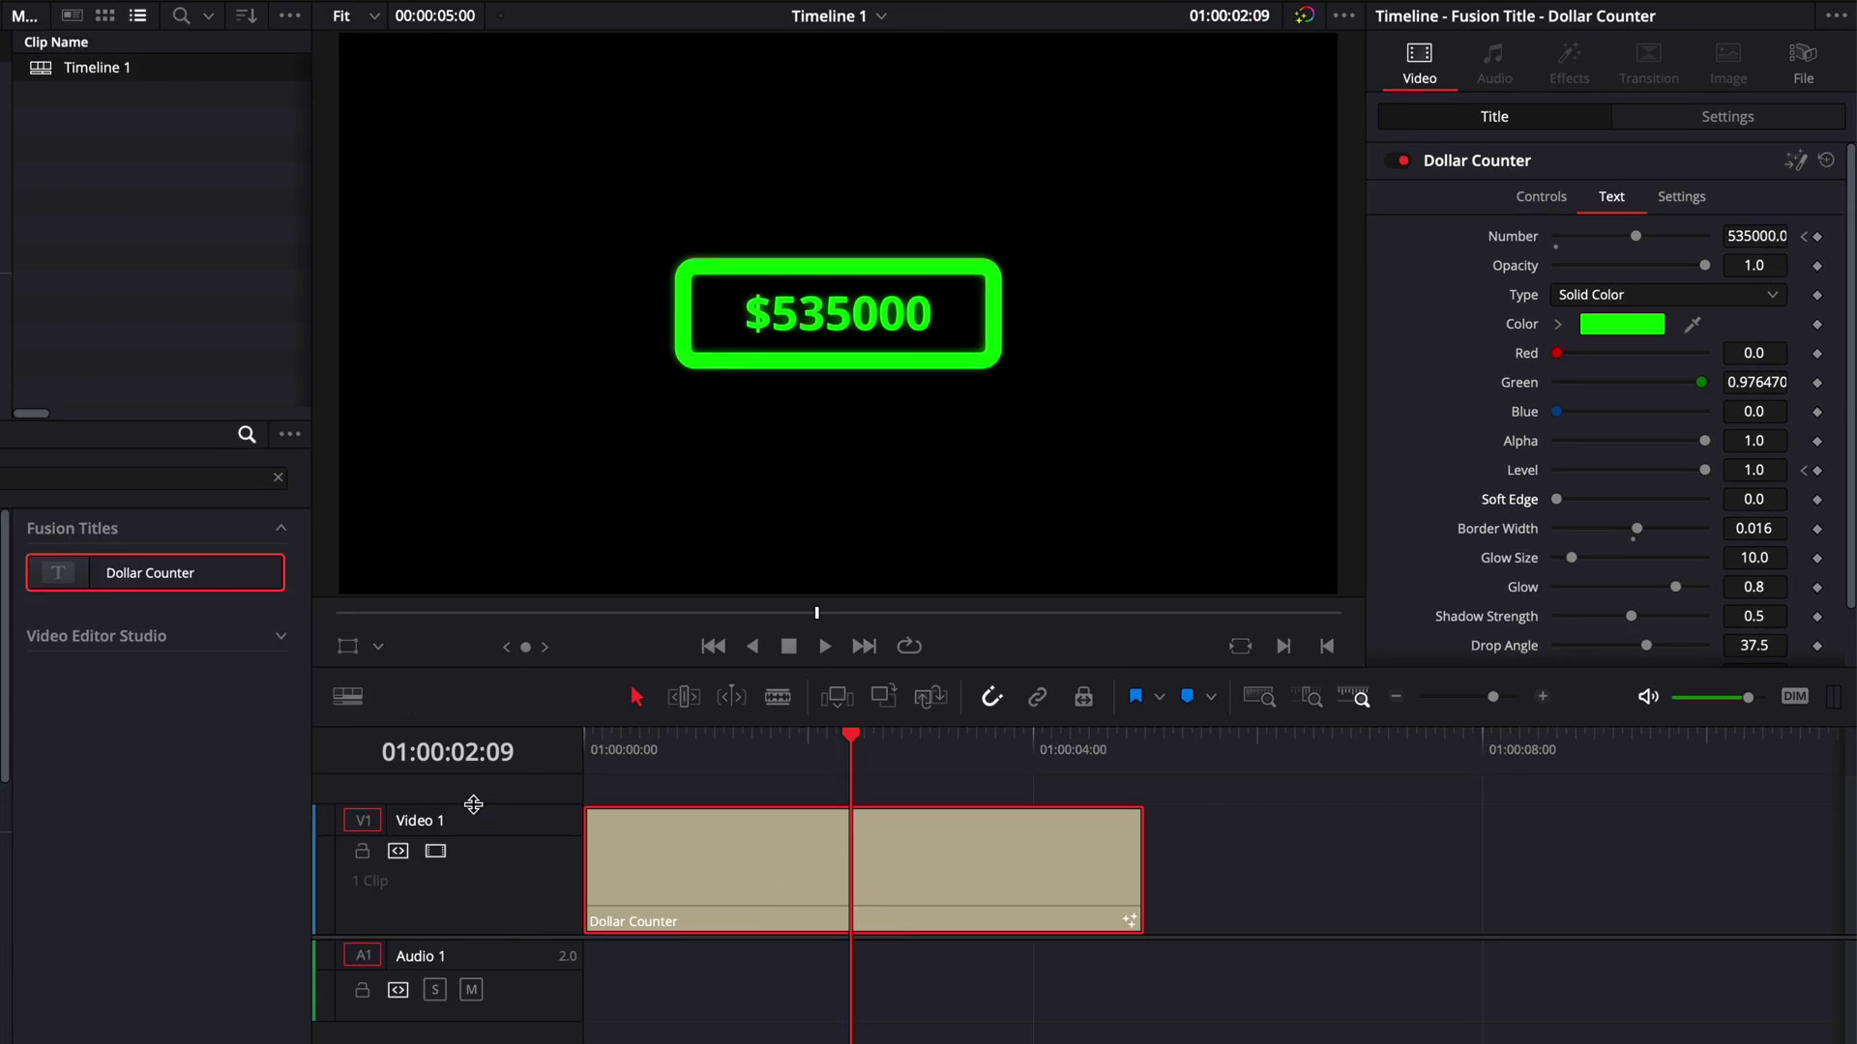
click(140, 1016)
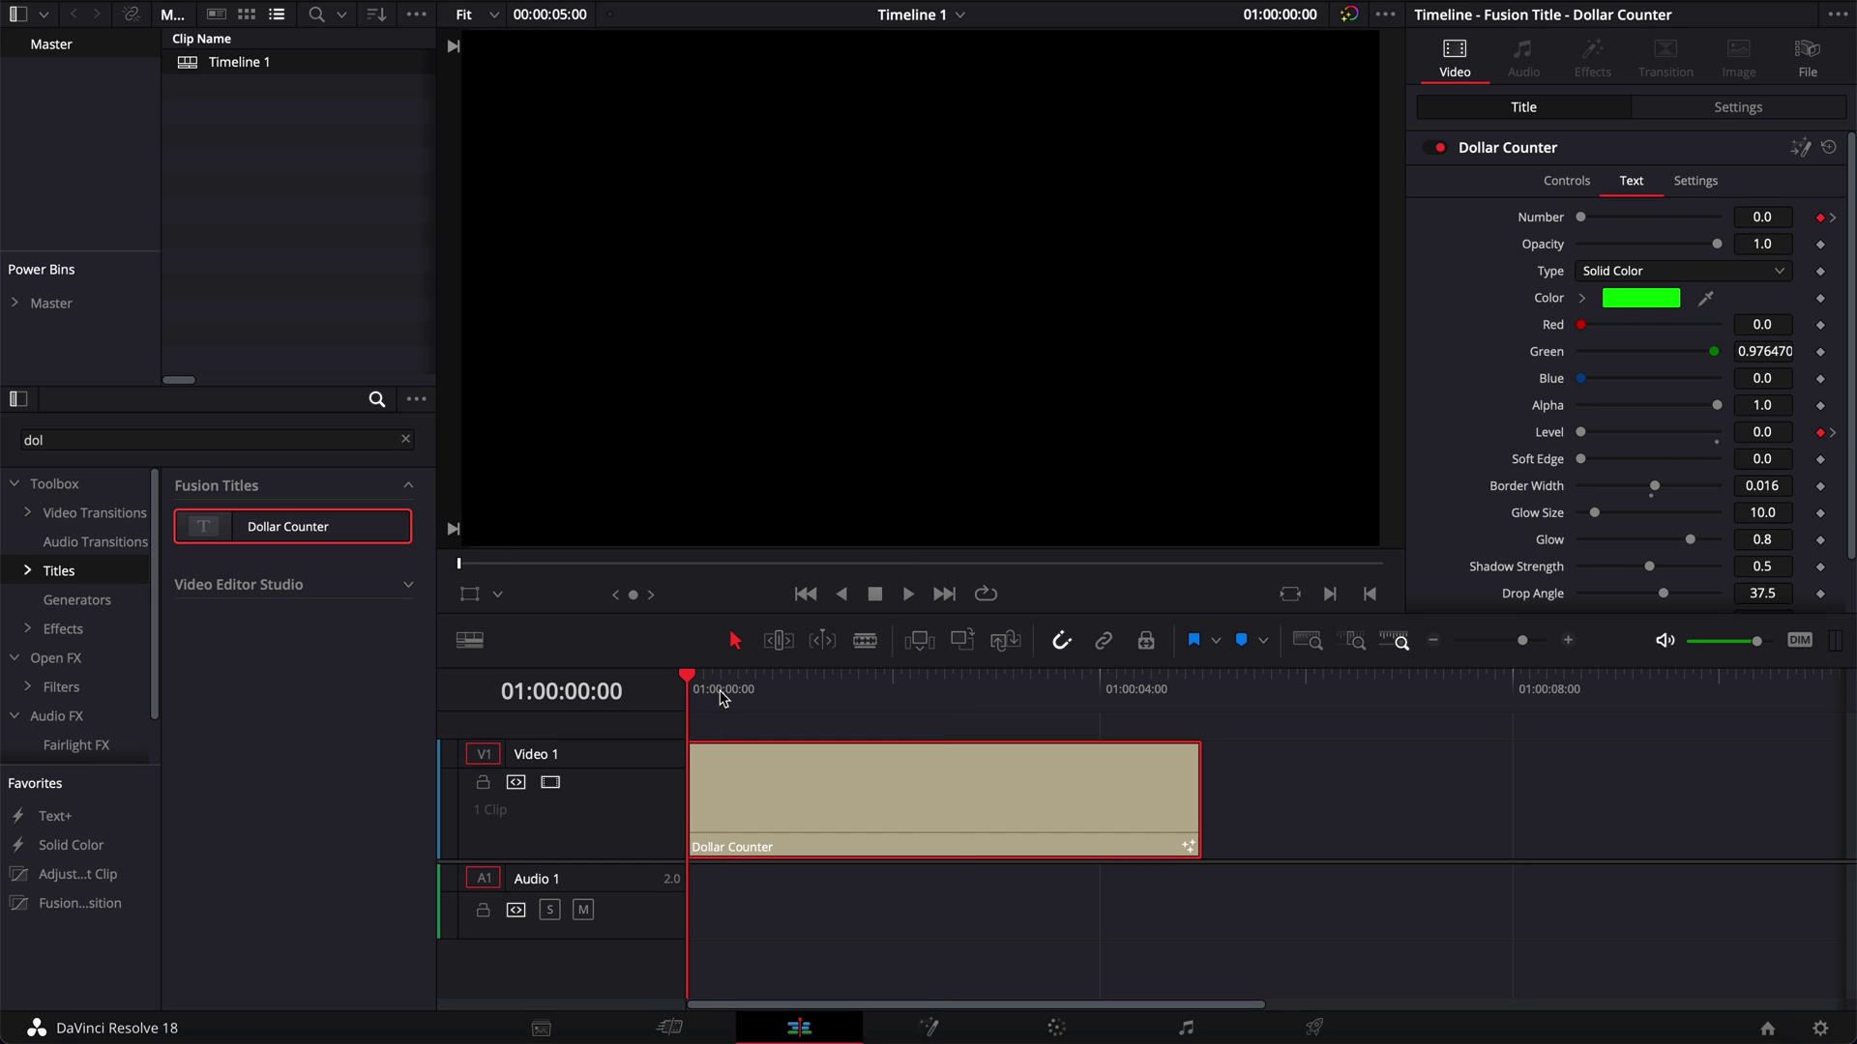
Step: Scrub the playhead to watch the counter count up to $535000
drag(704, 706, 748, 708)
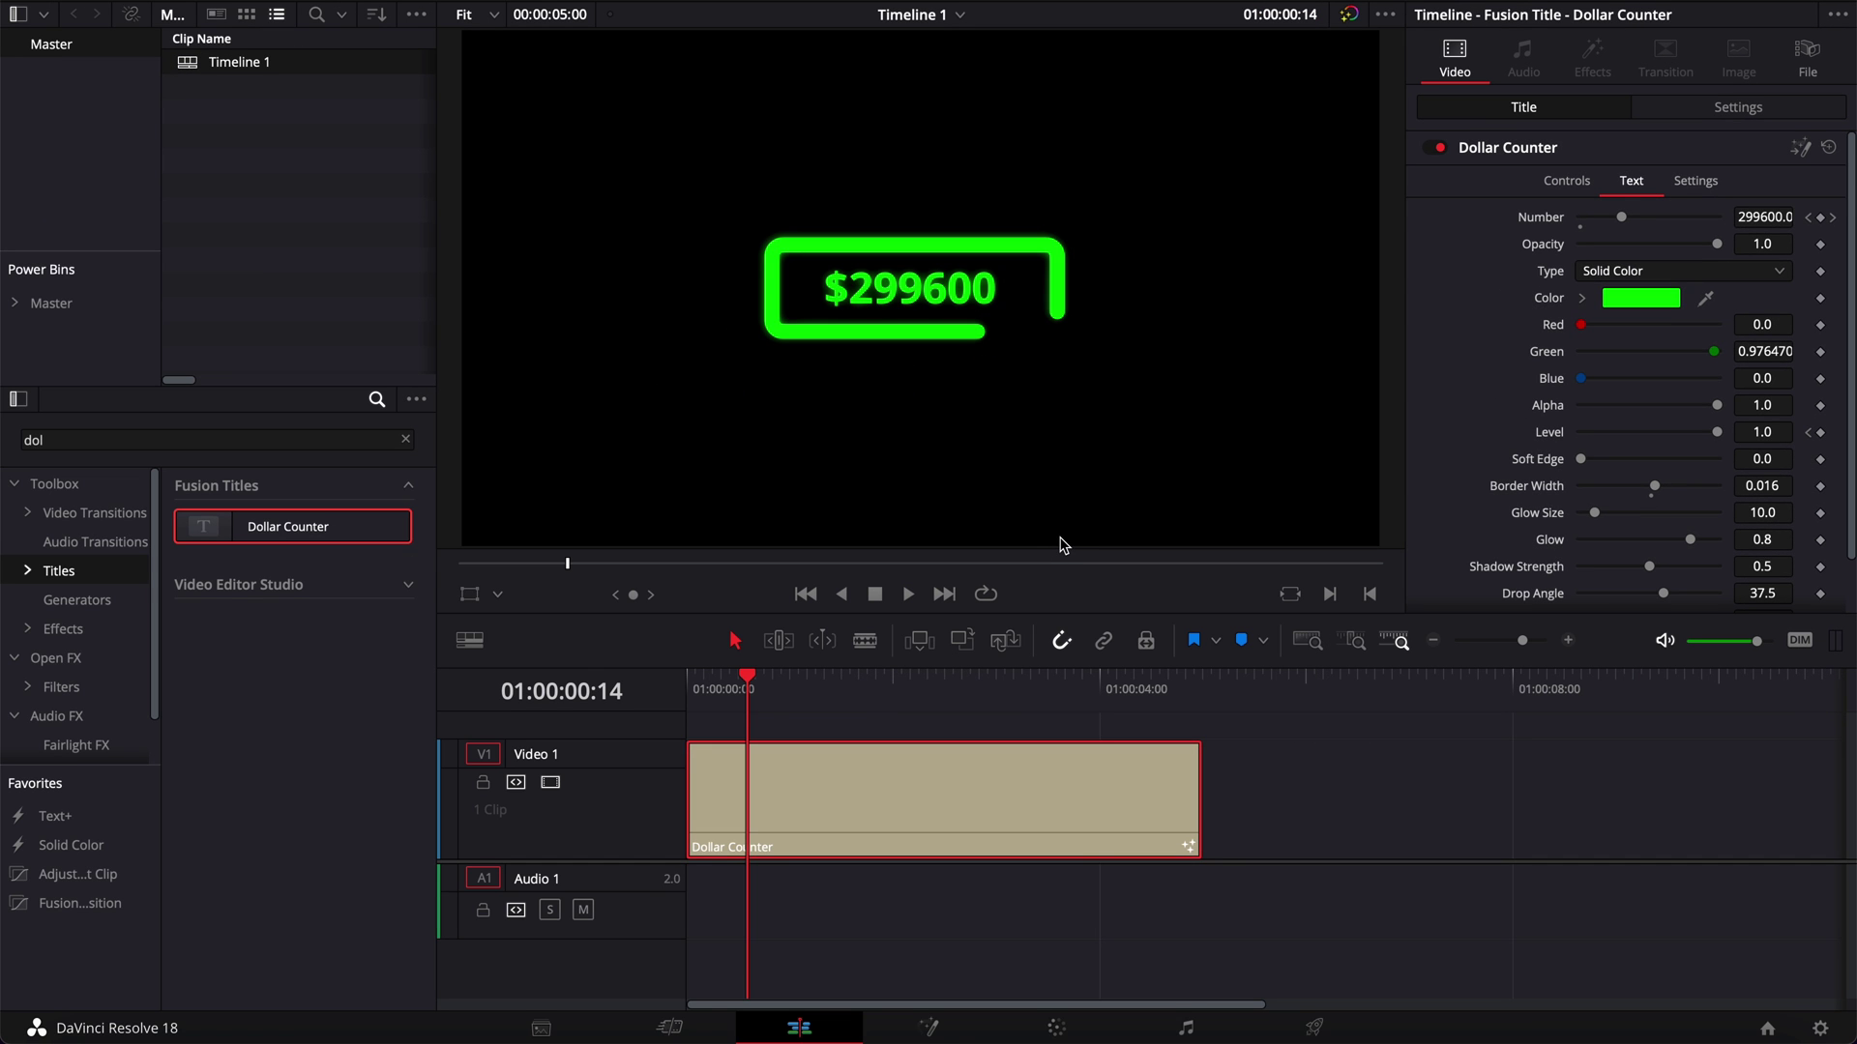
drag(750, 688, 810, 703)
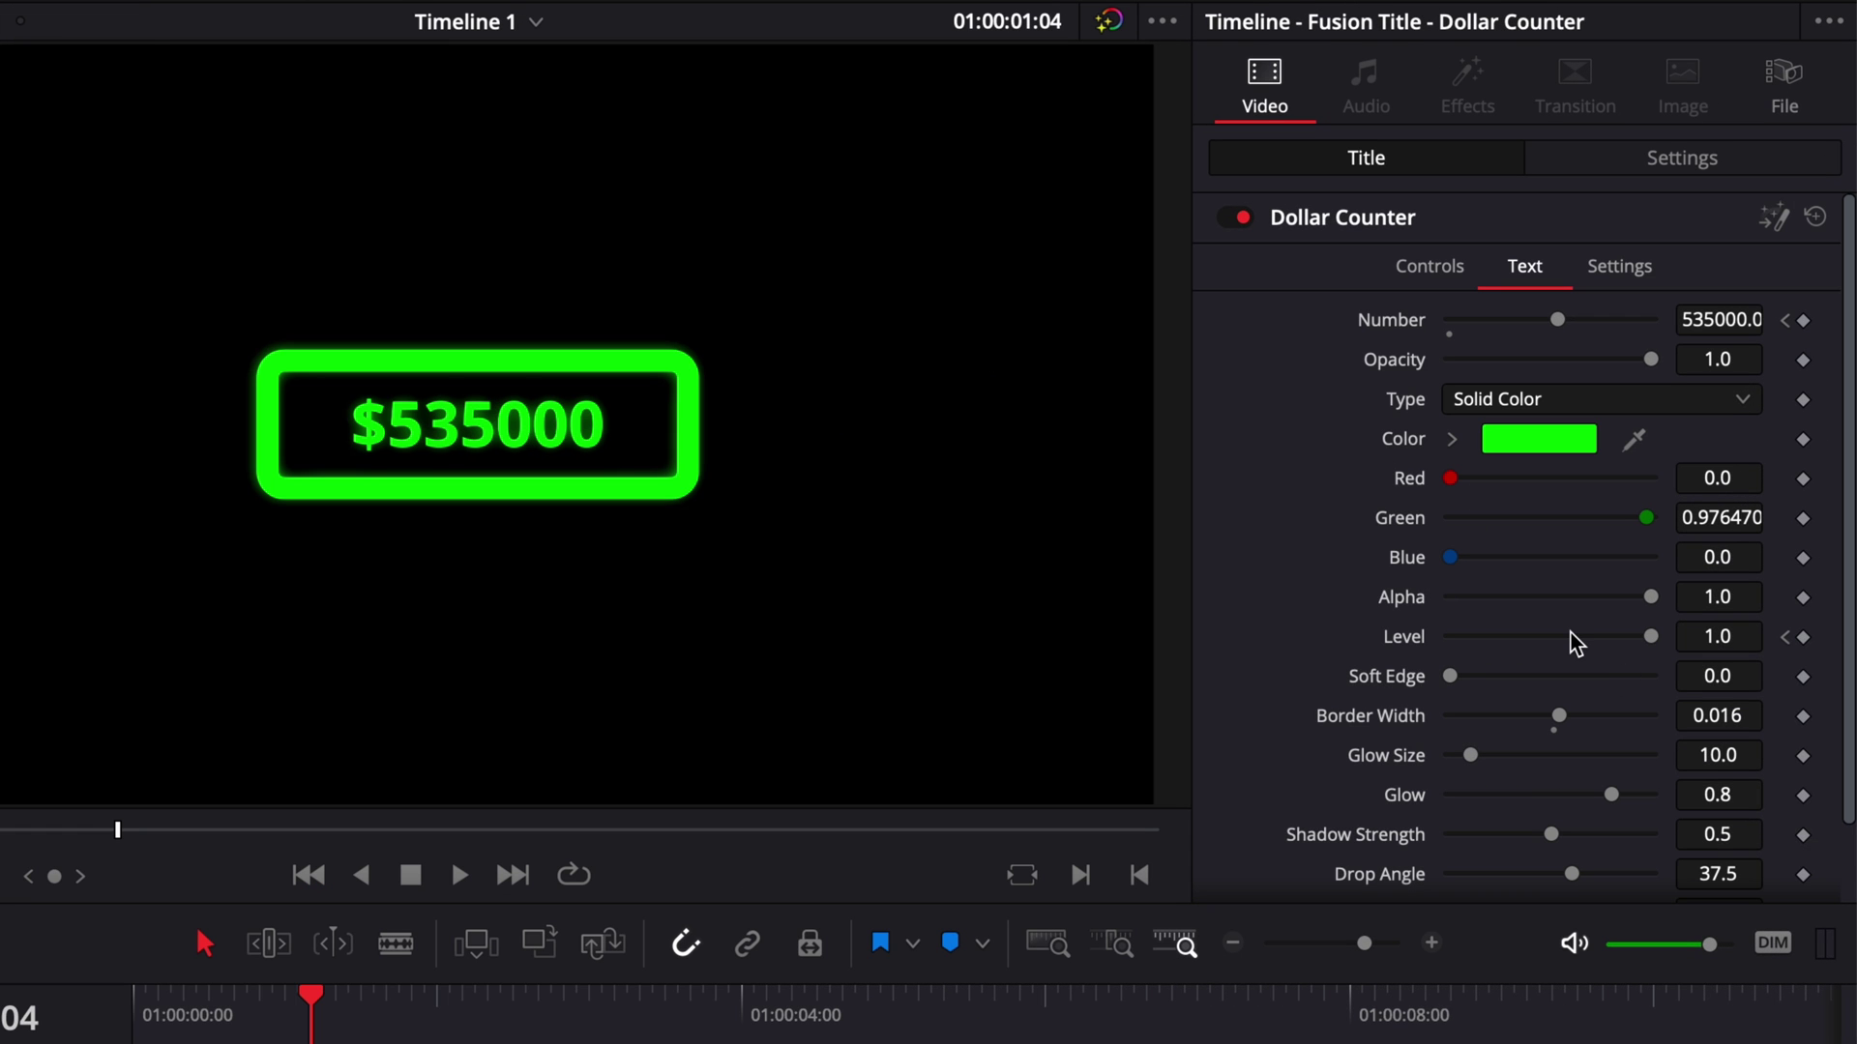
scroll(1548, 638, down, 2)
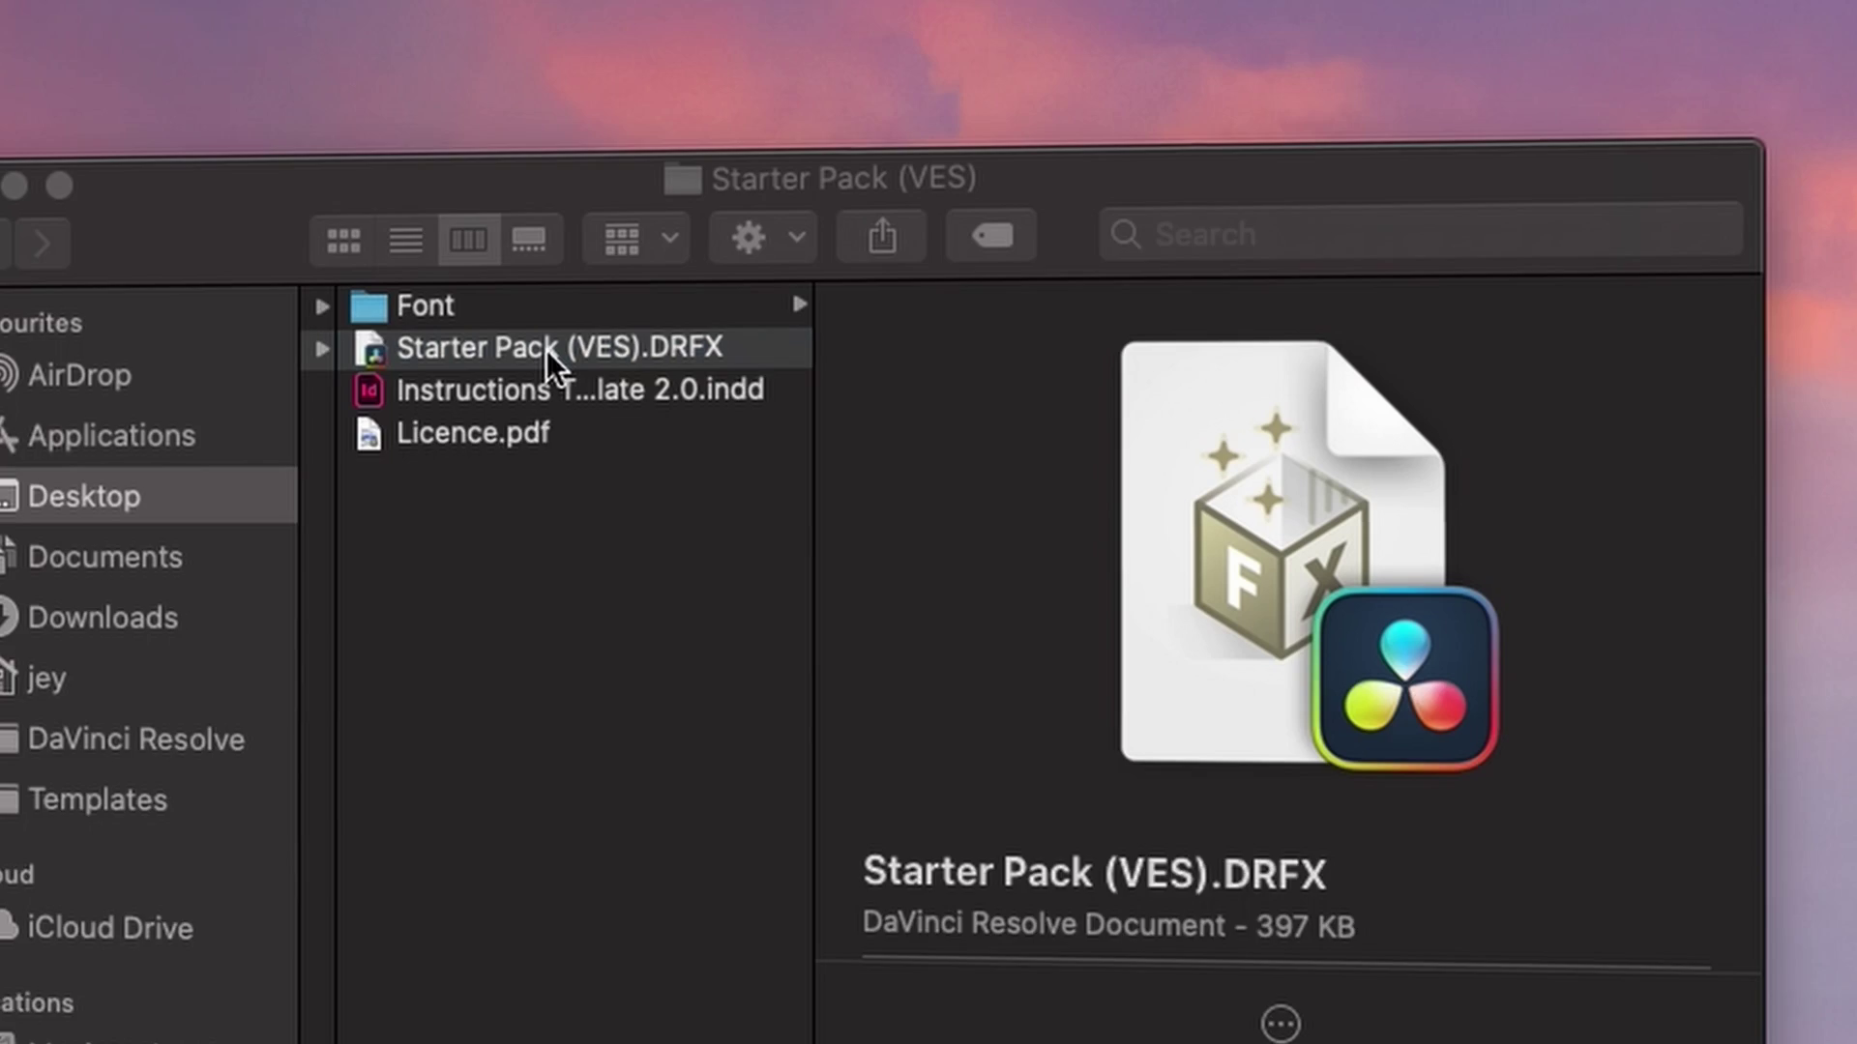
Step: Open Starter Pack (VES).DRFX to bring up its Resolve install prompt
double_click(547, 365)
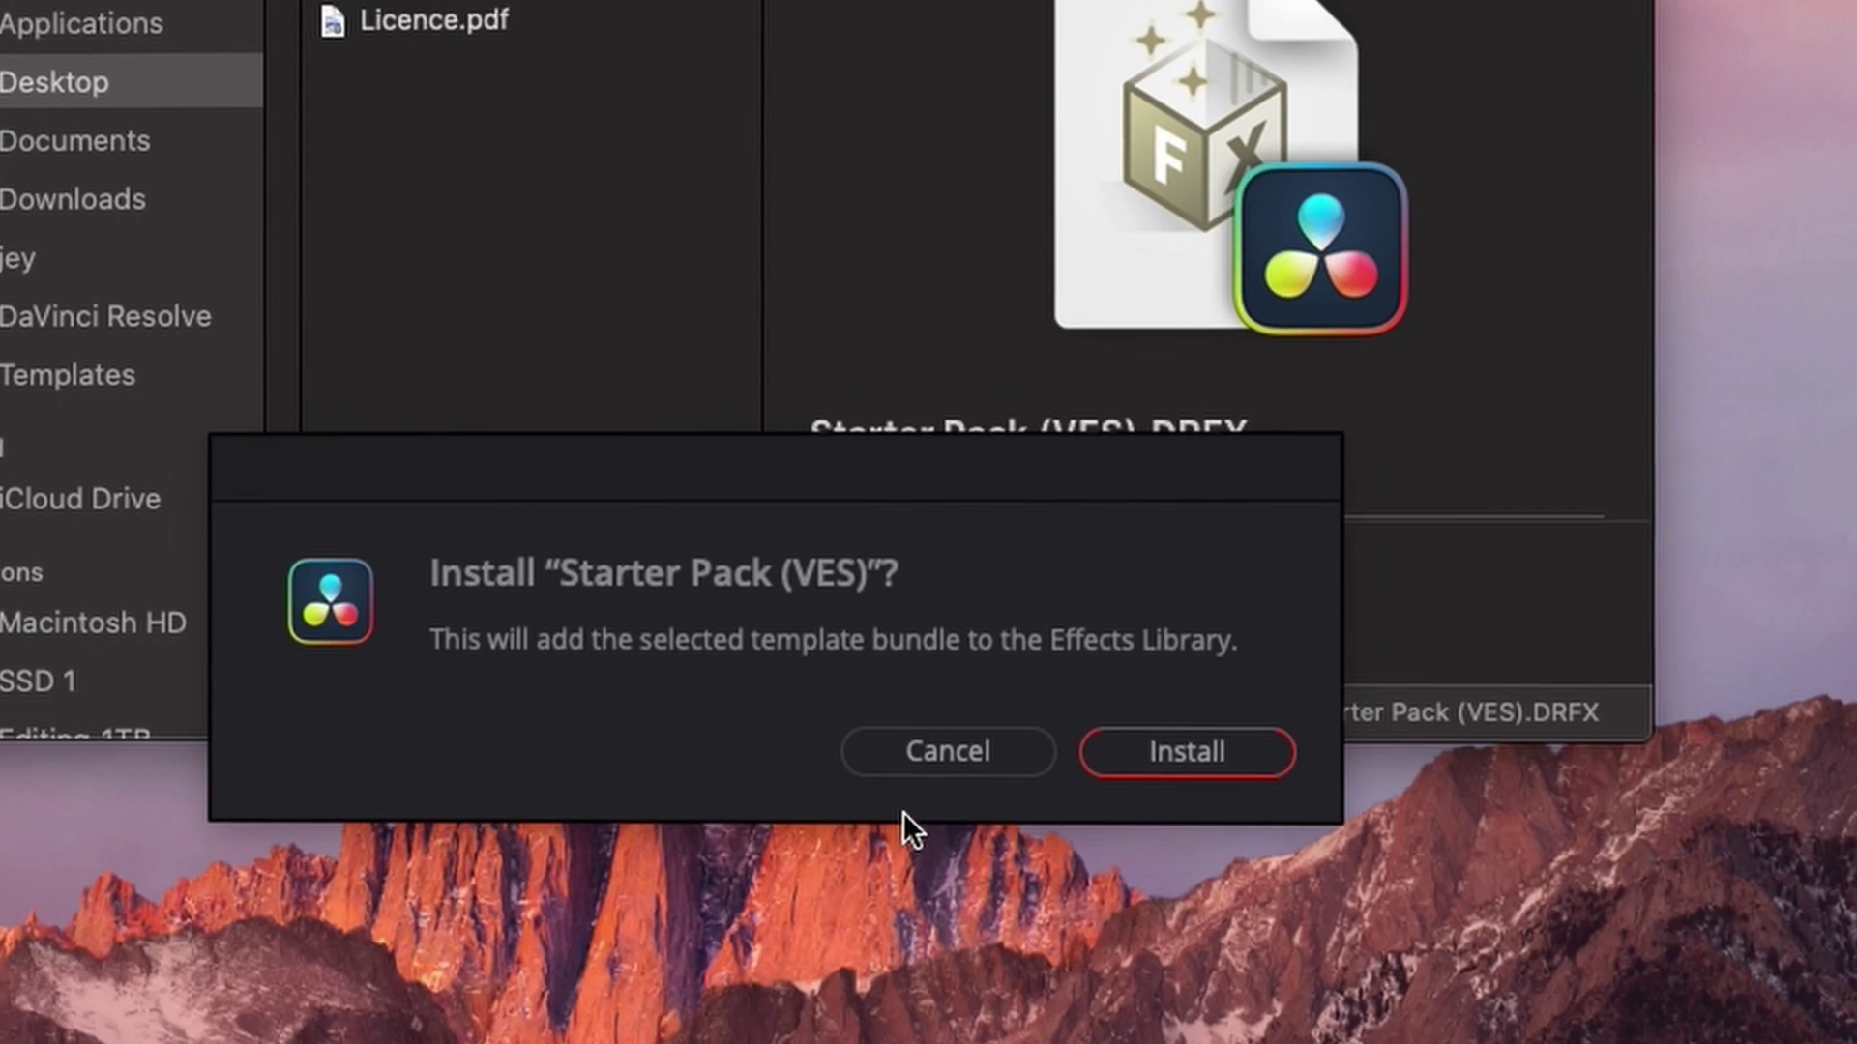